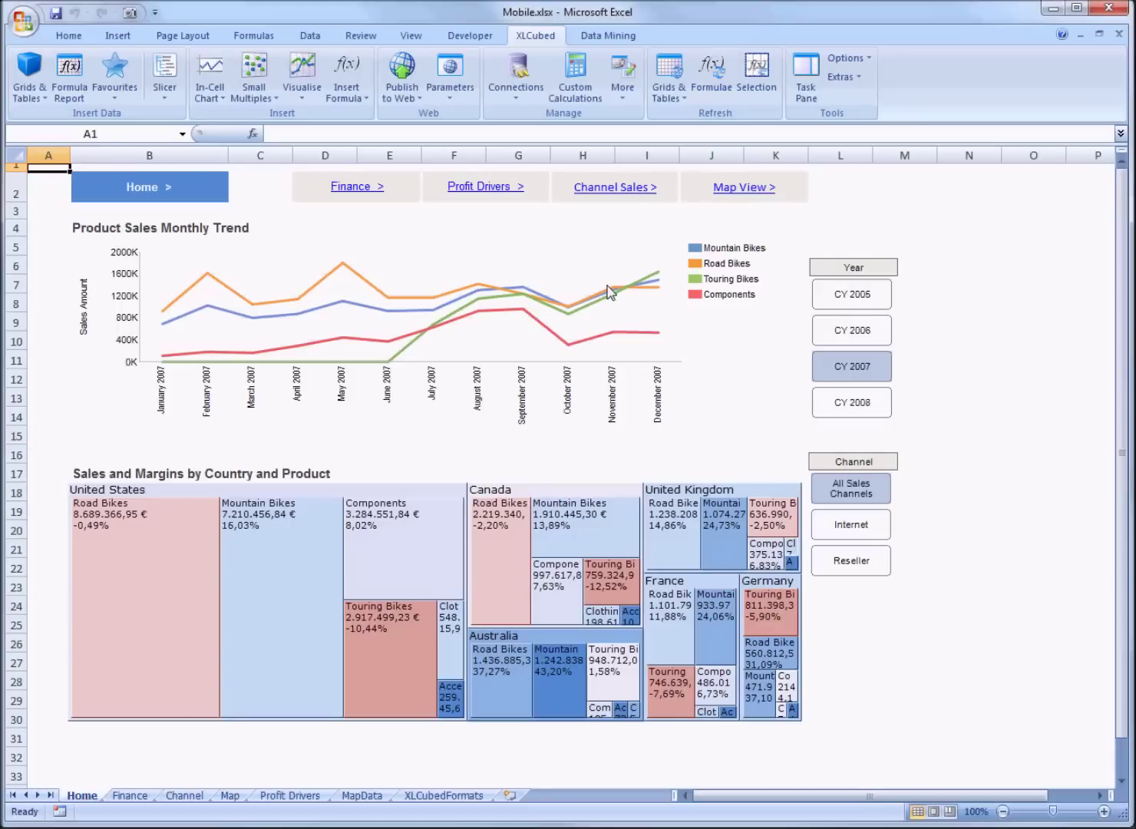
Review the Finance, Channel and Map sheets, then return to the Home dashboard sheet
{"action": "left_click", "coordinate": [138, 796]}
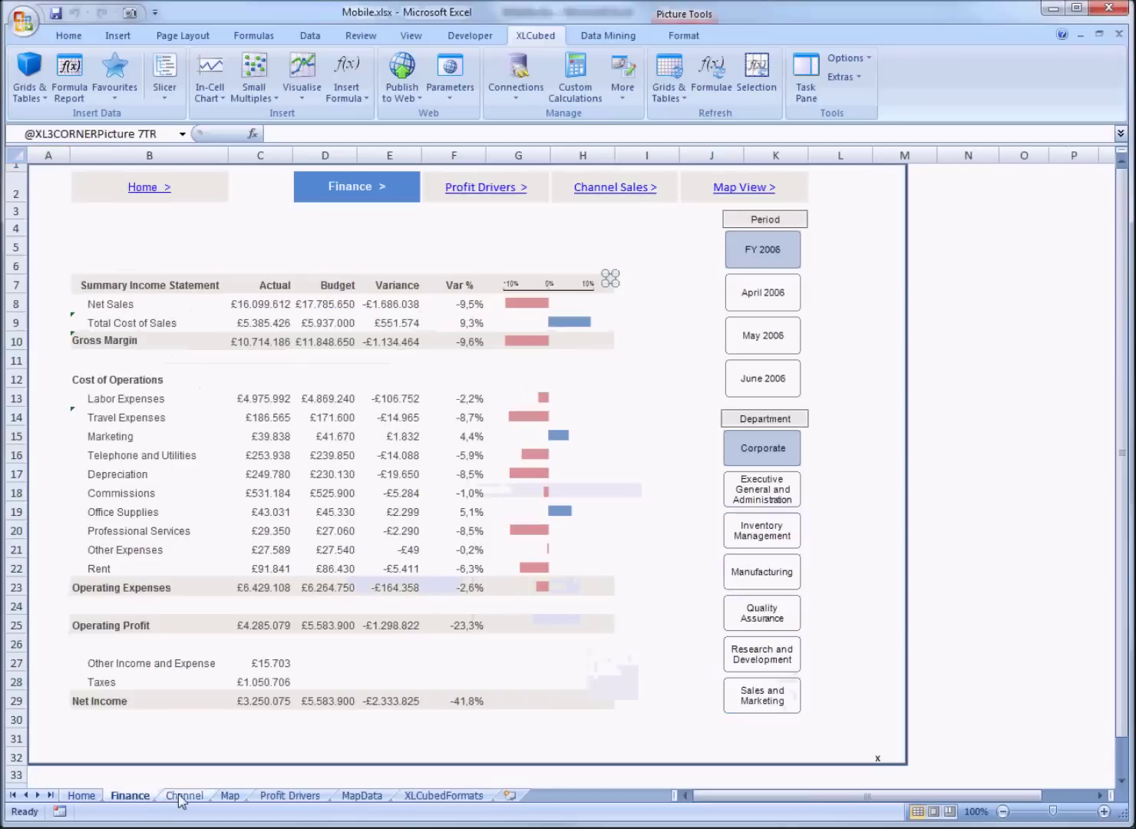
{"action": "left_click", "coordinate": [181, 797]}
{"action": "left_click", "coordinate": [230, 796]}
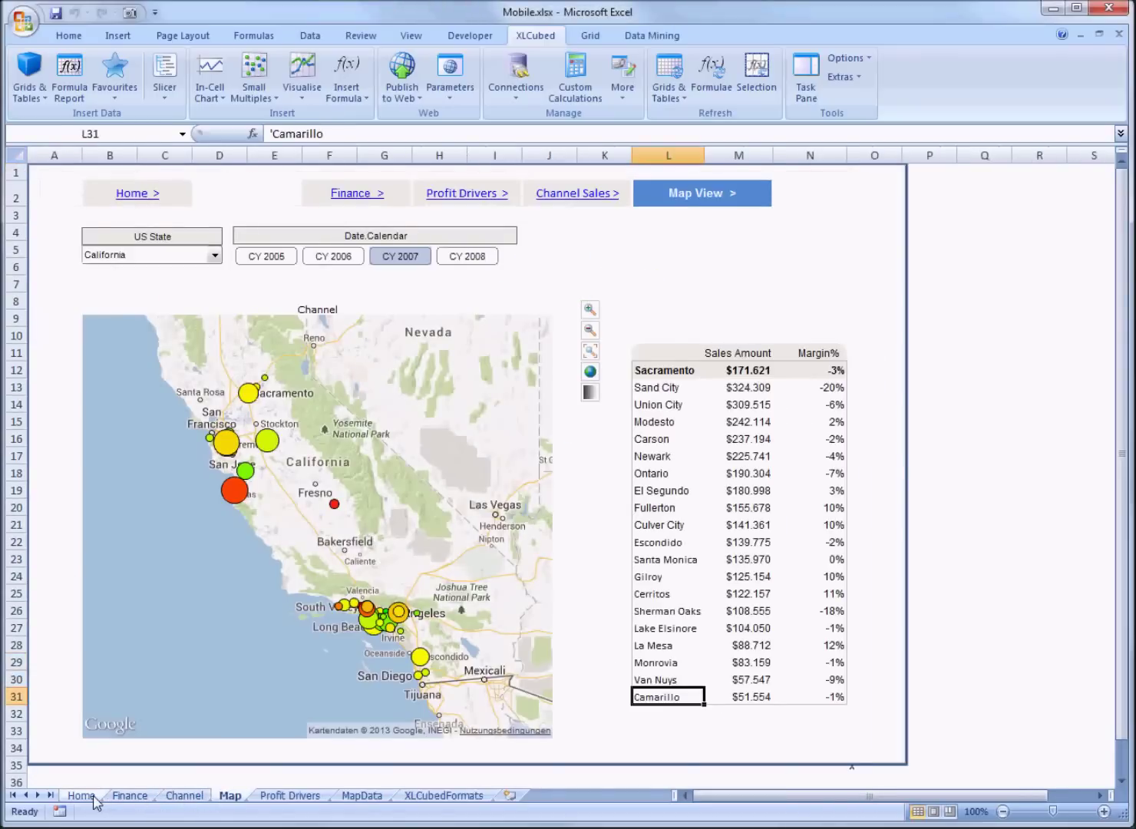
{"action": "left_click", "coordinate": [95, 798]}
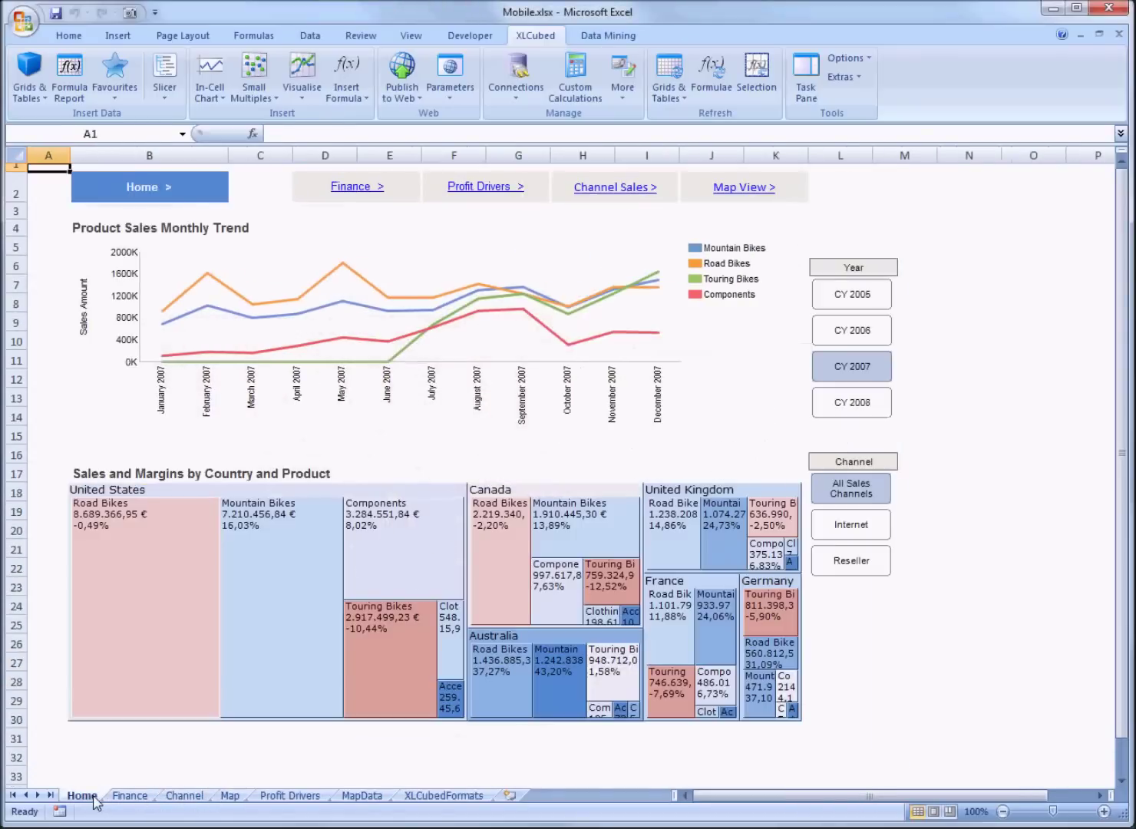
{"action": "left_click", "coordinate": [400, 77]}
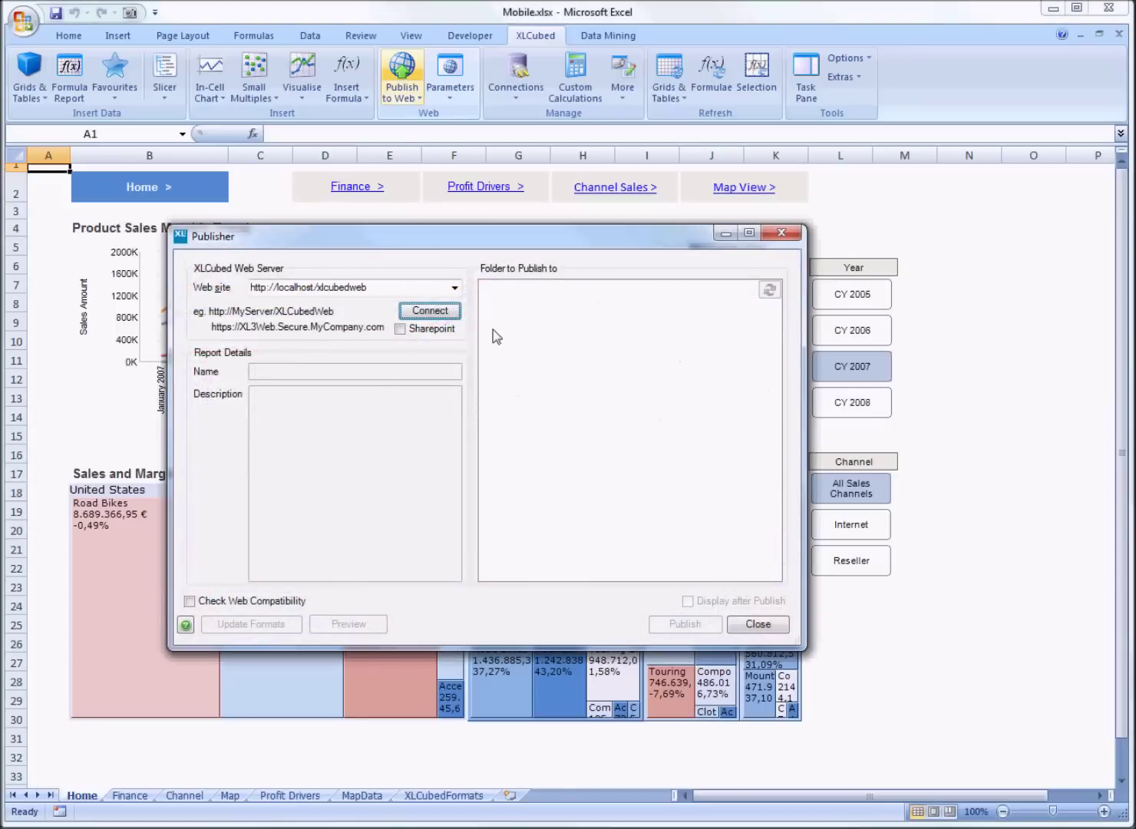
{"action": "left_click", "coordinate": [384, 289]}
{"action": "left_click", "coordinate": [286, 290]}
{"action": "left_click_drag", "start_coordinate": [287, 291], "coordinate": [423, 289]}
{"action": "key", "text": "Delete"}
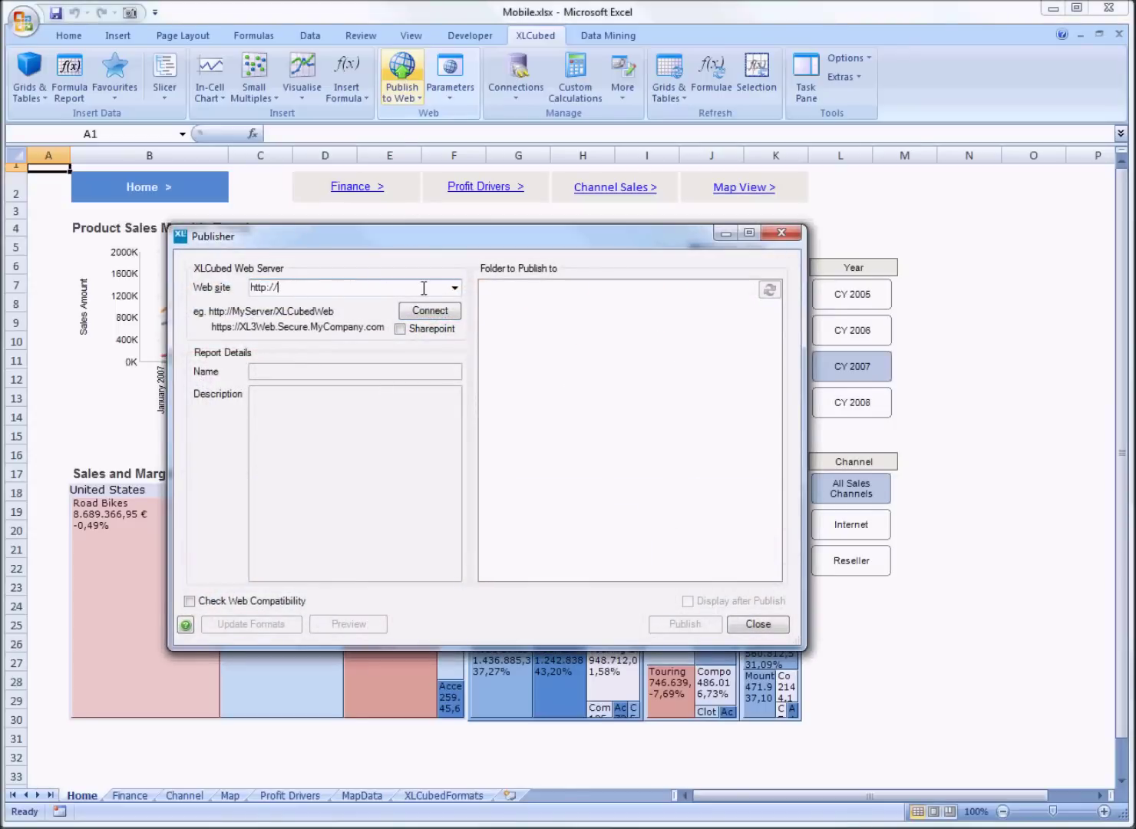
{"action": "type", "text": "xl3-sp2012"}
{"action": "left_click", "coordinate": [430, 330]}
{"action": "left_click", "coordinate": [441, 315]}
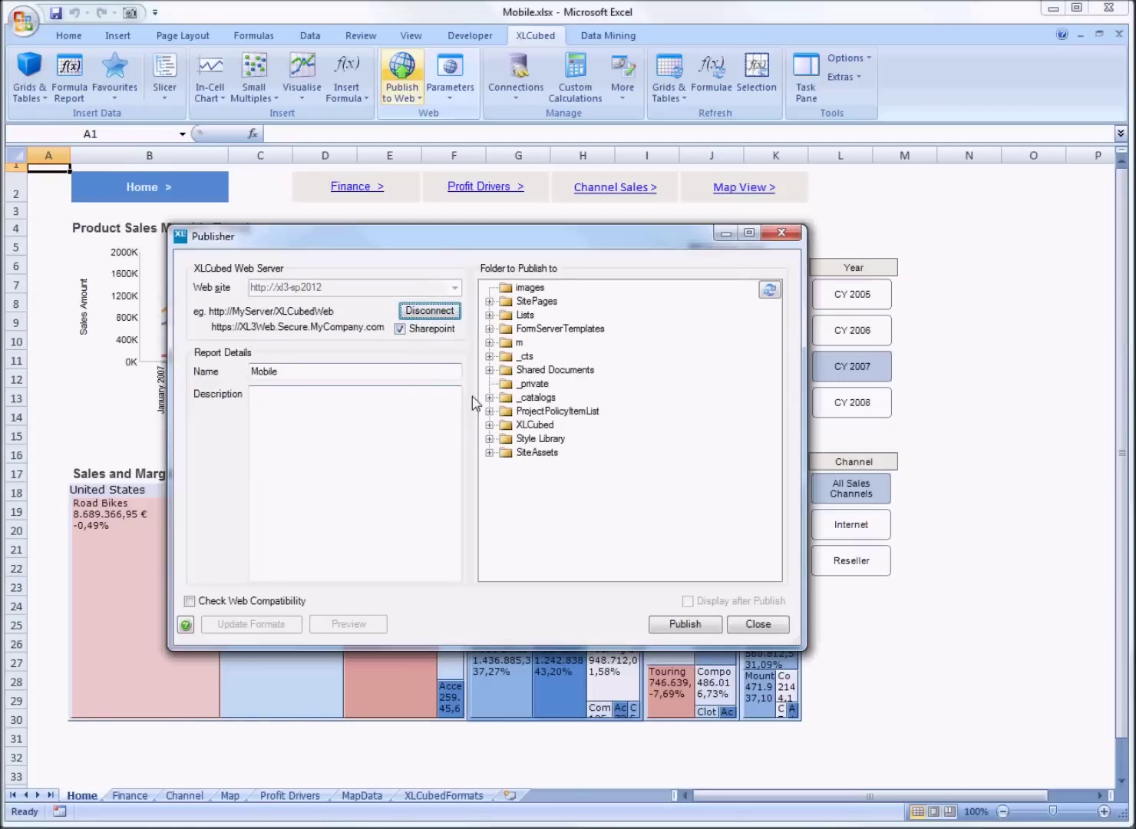
Name the report 'Mobile Video test' and publish it, acknowledging the success message
{"action": "left_click", "coordinate": [421, 373]}
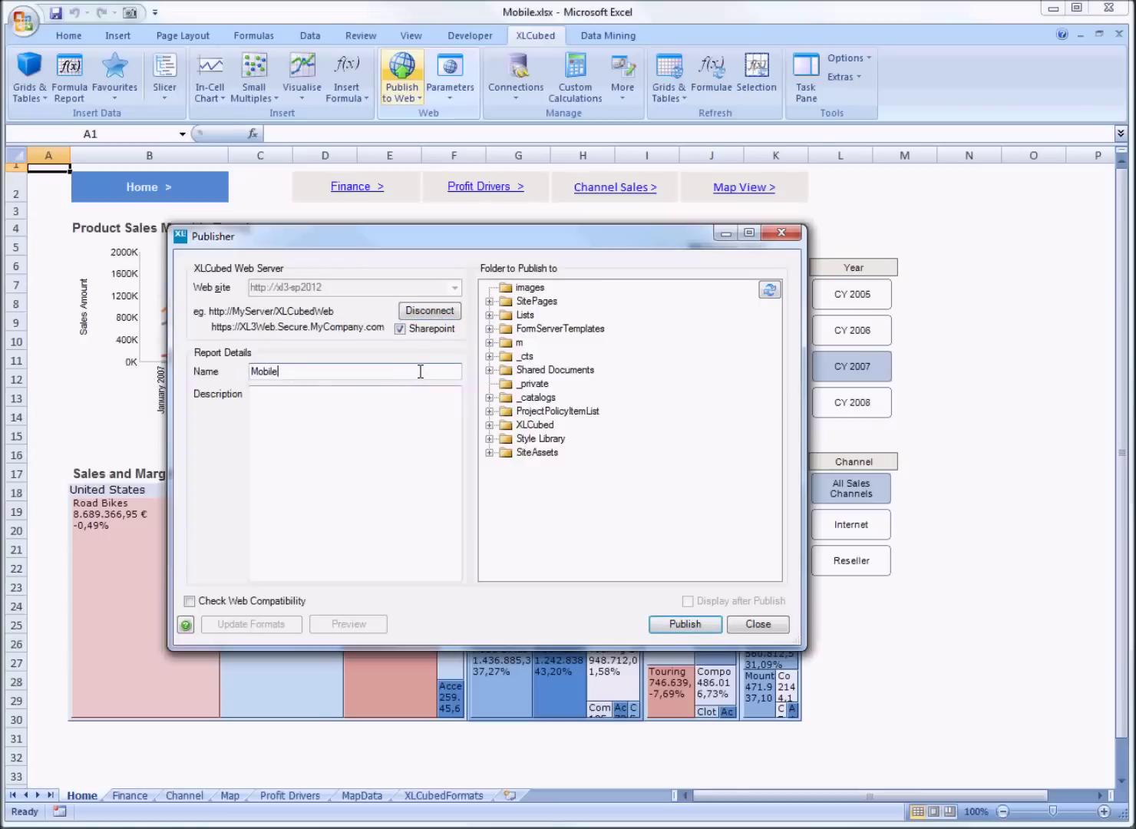
{"action": "type", "text": "Video test"}
{"action": "left_click", "coordinate": [680, 627]}
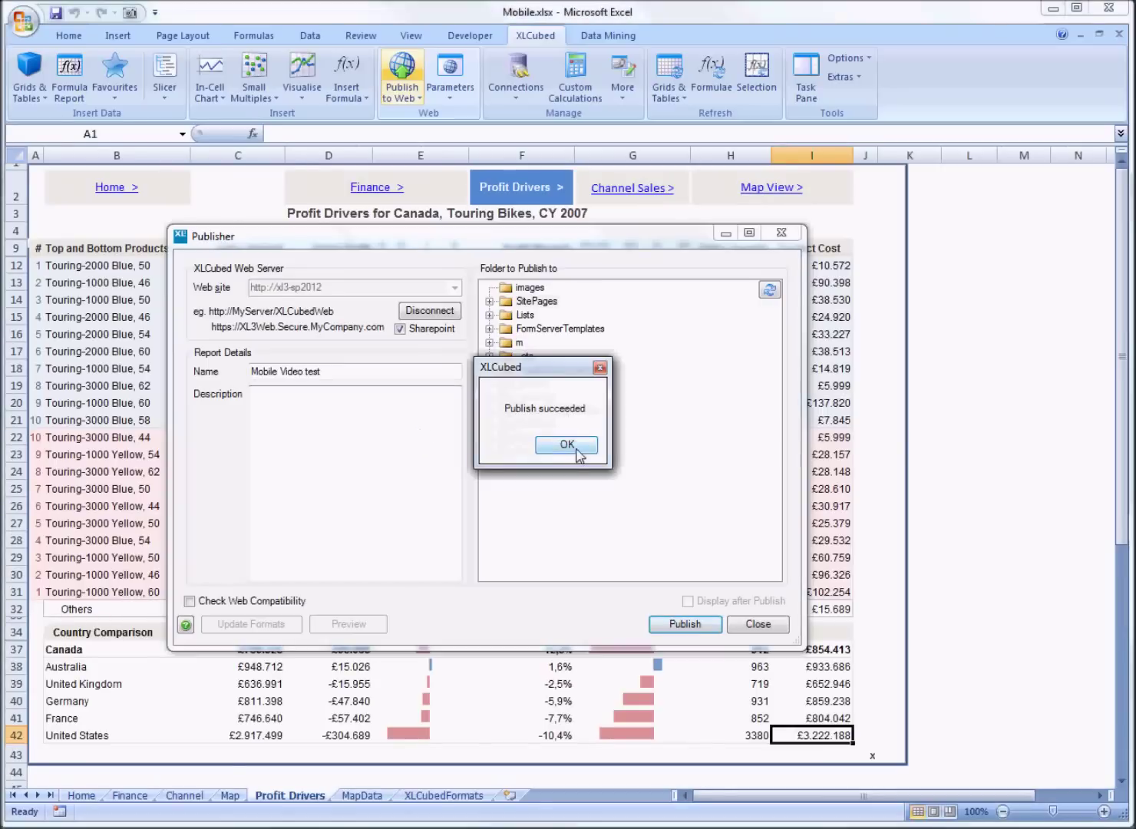
{"action": "left_click", "coordinate": [575, 449]}
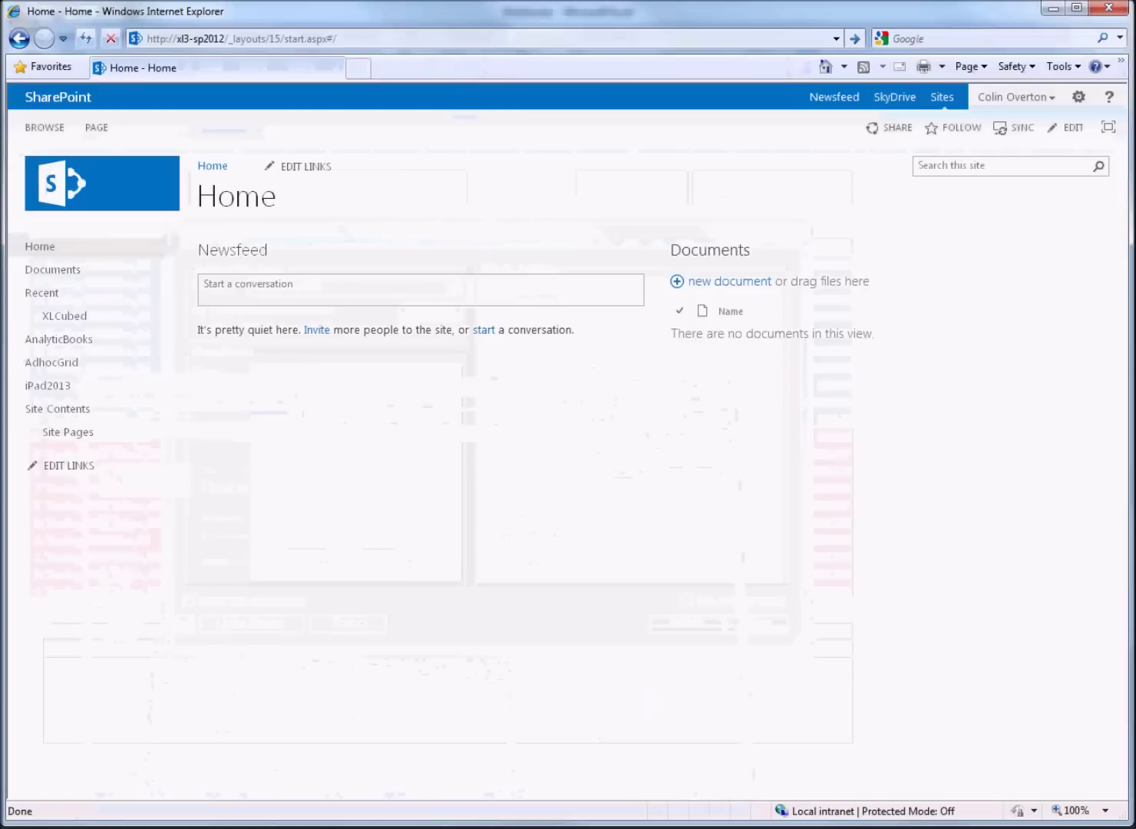
Go to Site Pages and open the newly listed Mobile Video test report
{"action": "left_click", "coordinate": [73, 433]}
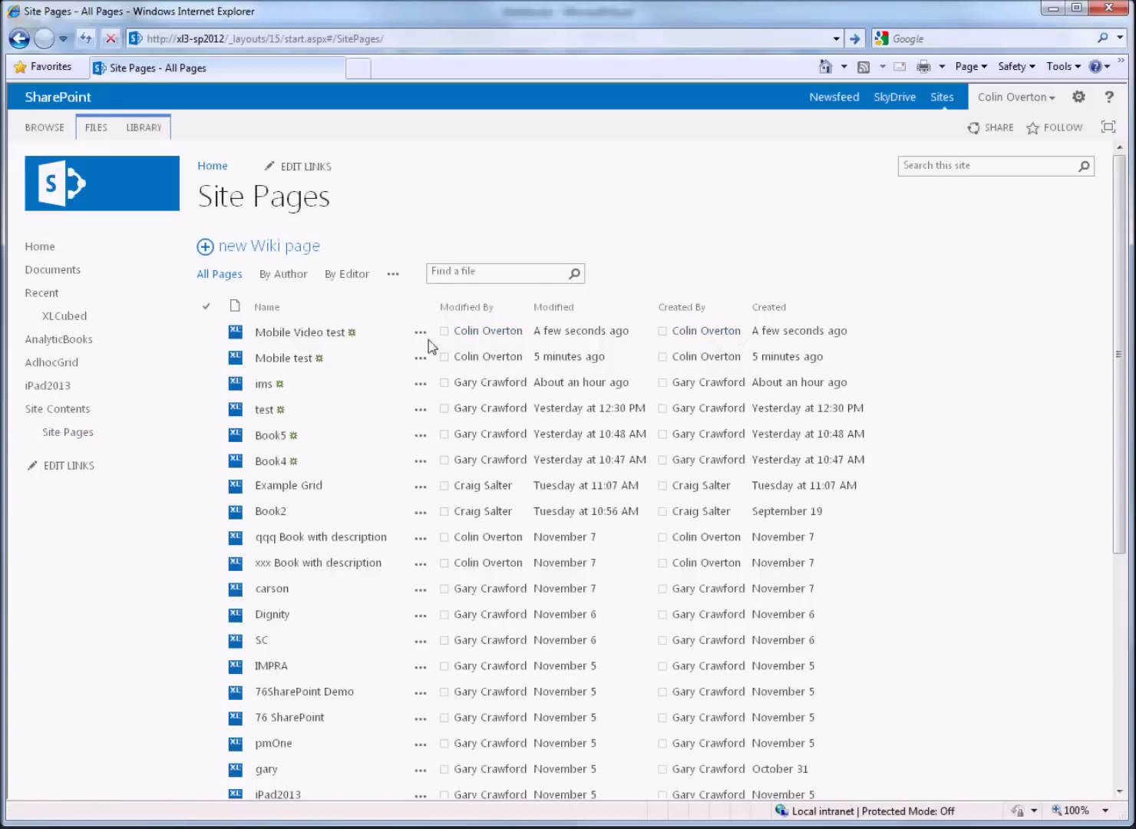
{"action": "left_click", "coordinate": [295, 333]}
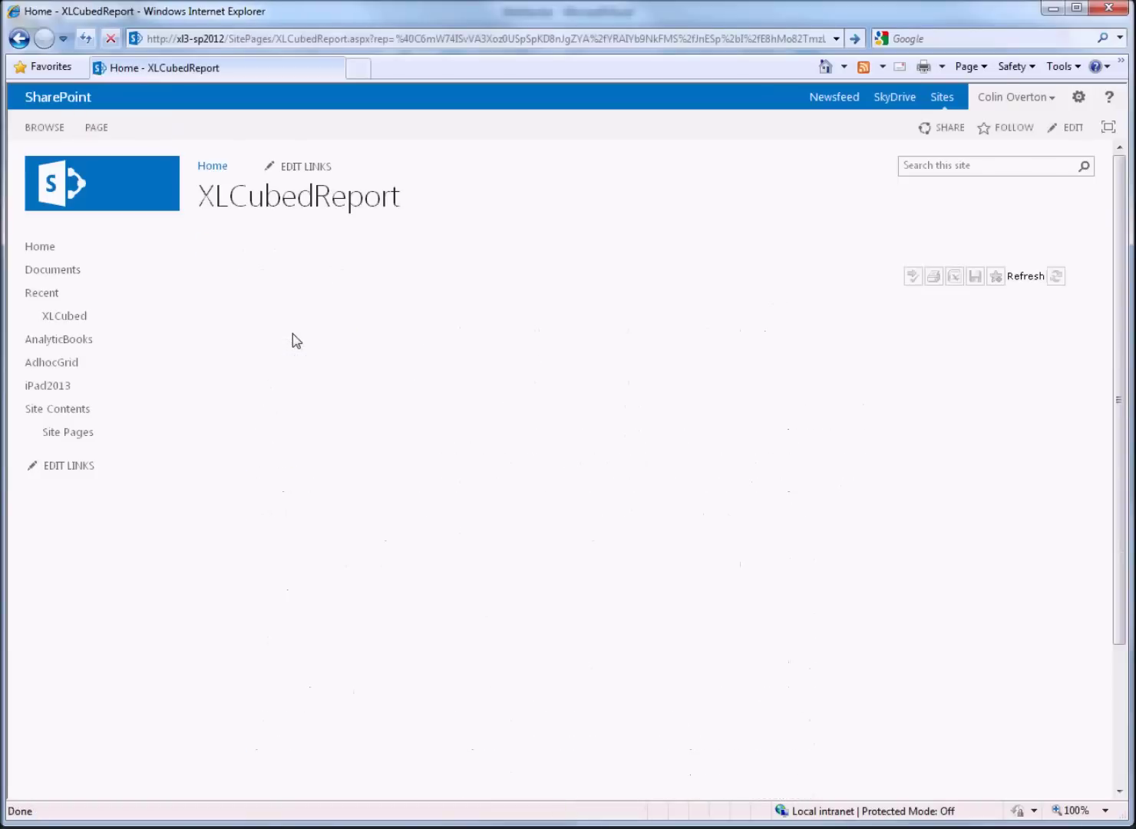
Switch the Year slicer to CY 2006 and back to CY 2007, then drill into Canada Touring Bikes profit drivers
{"action": "scroll", "coordinate": [692, 379], "scroll_direction": "down", "scroll_amount": 3}
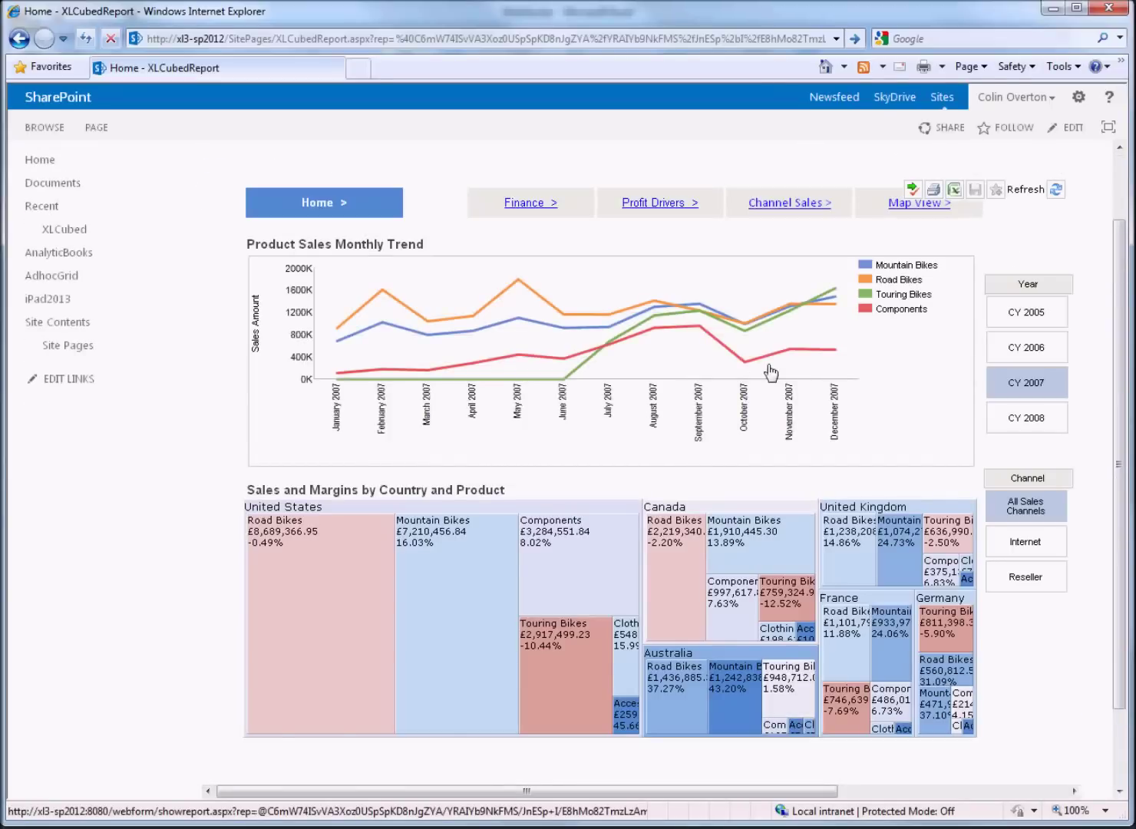
{"action": "left_click", "coordinate": [1019, 354]}
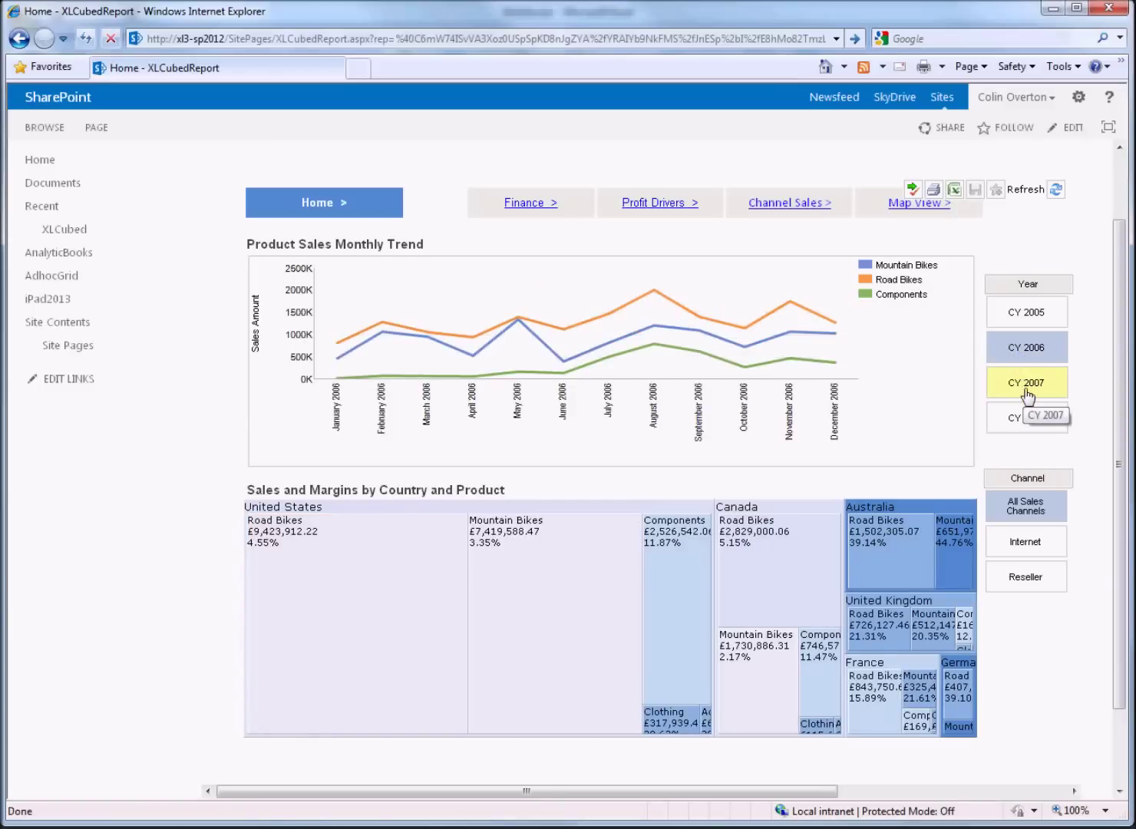
{"action": "left_click", "coordinate": [1028, 393]}
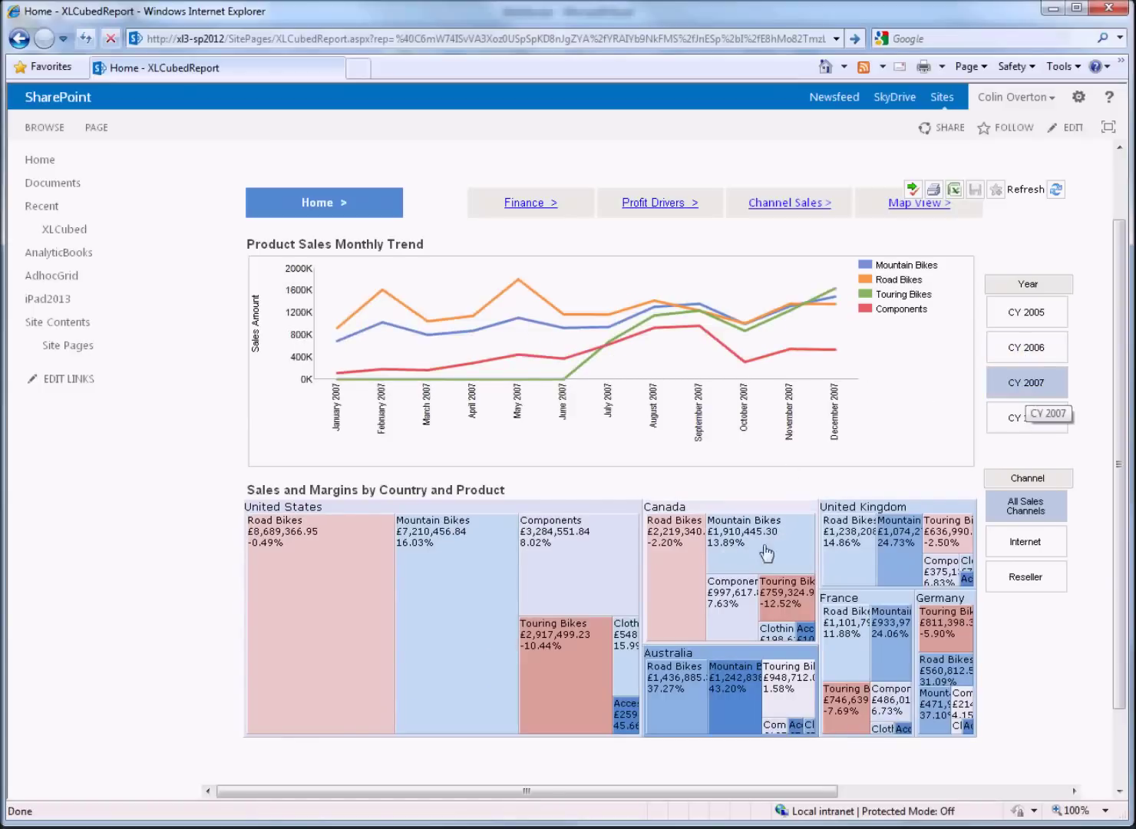
{"action": "mouse_move", "coordinate": [788, 609]}
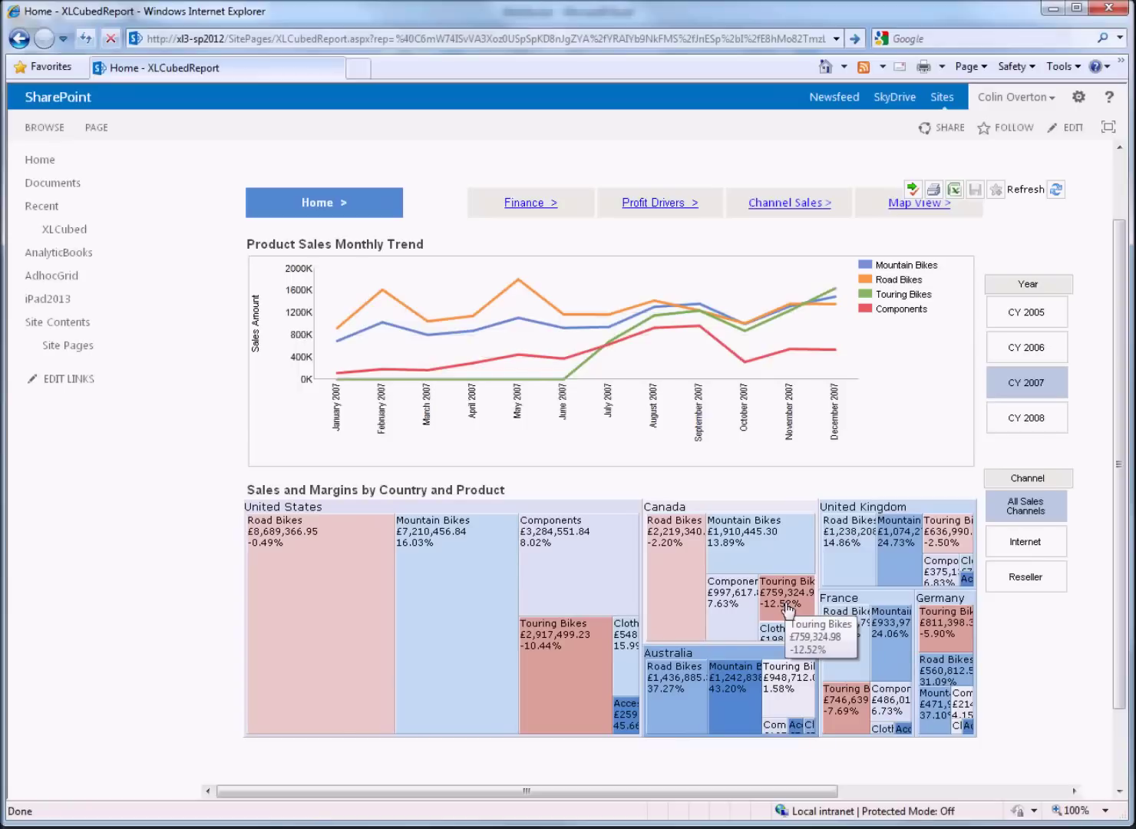
{"action": "left_click", "coordinate": [786, 610]}
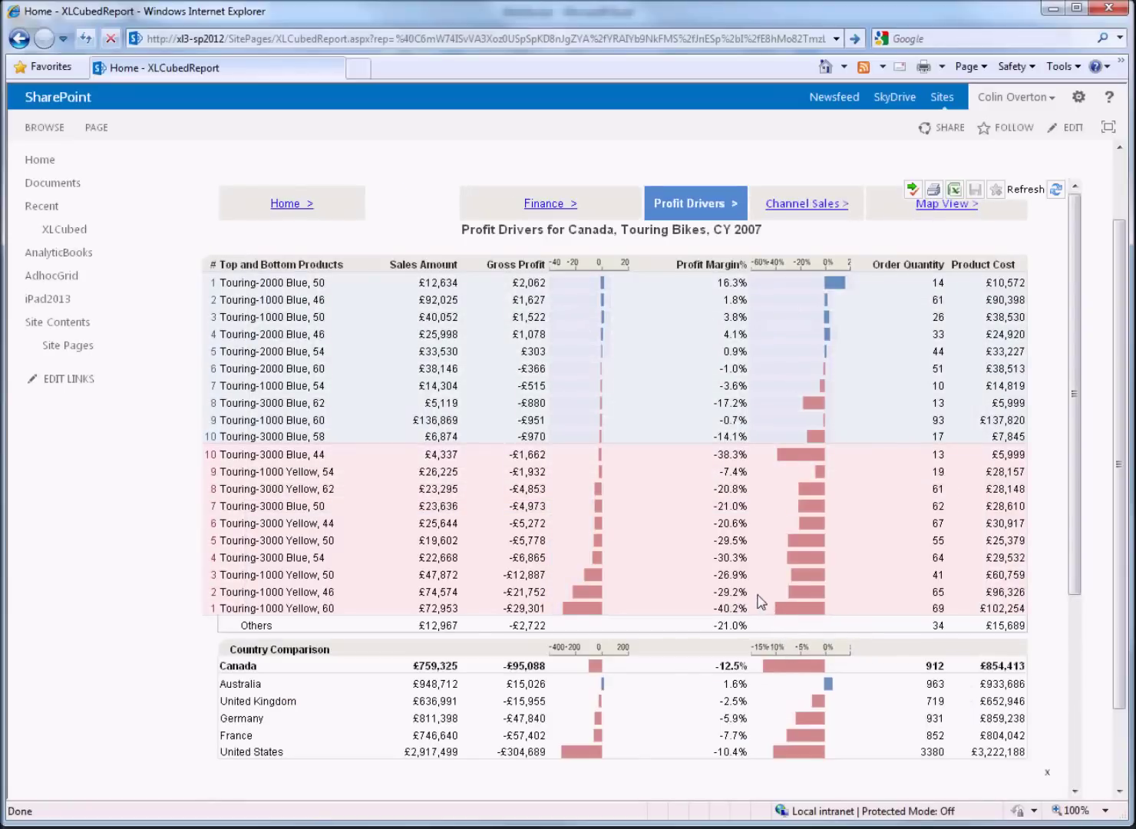
Filter the Channel Sales page to Canada for CY 2007, then move on to the Map View
{"action": "left_click", "coordinate": [810, 206]}
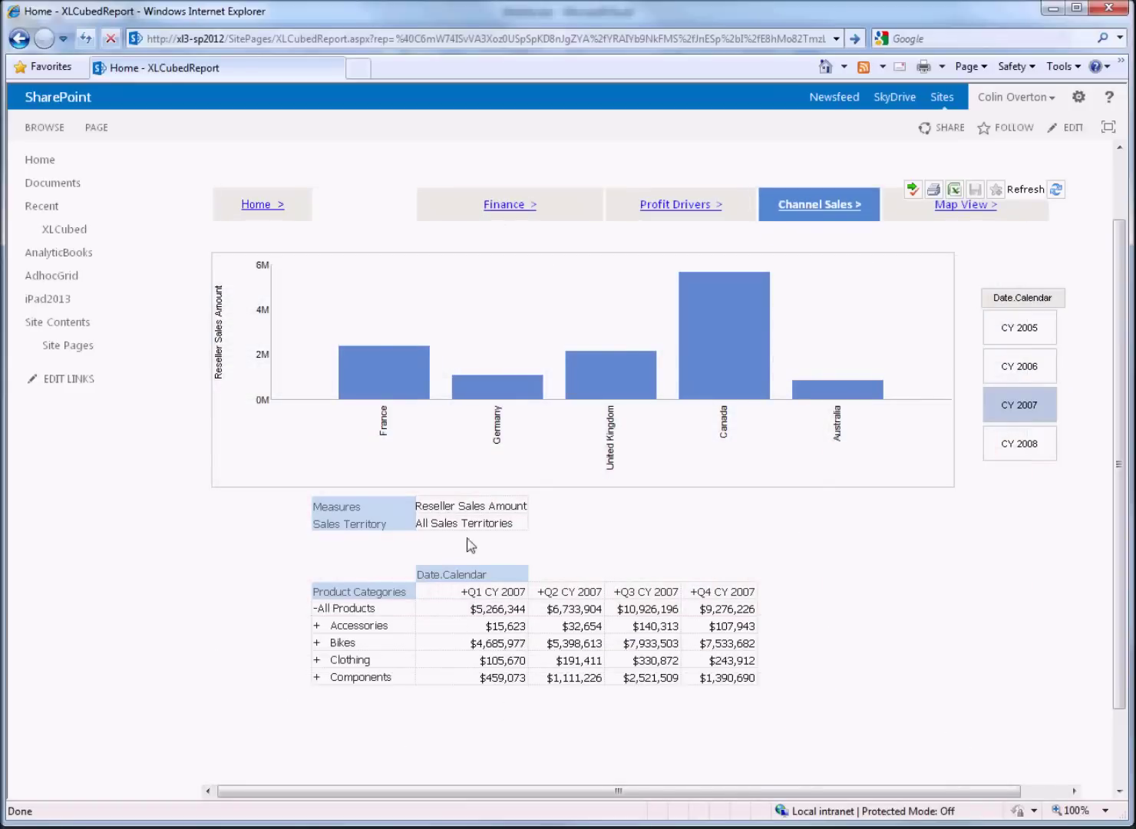
{"action": "mouse_move", "coordinate": [732, 340]}
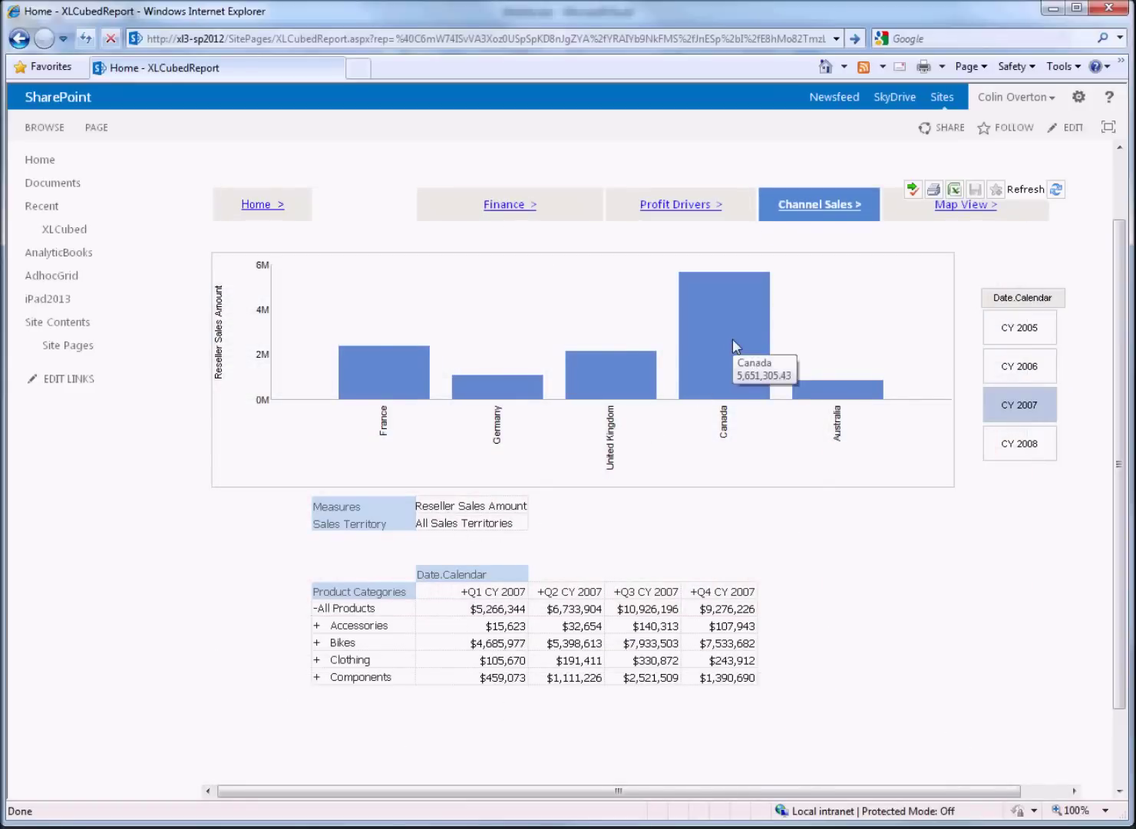
{"action": "left_click", "coordinate": [732, 338]}
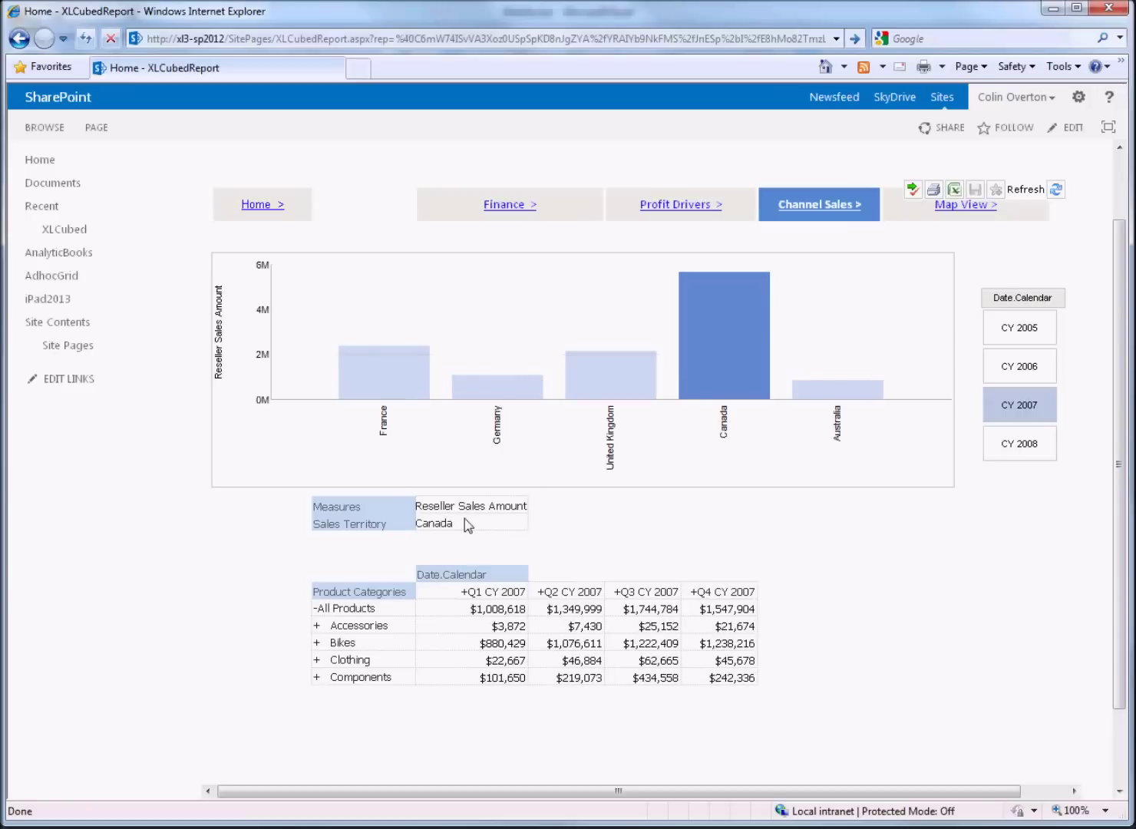
{"action": "left_click", "coordinate": [961, 205]}
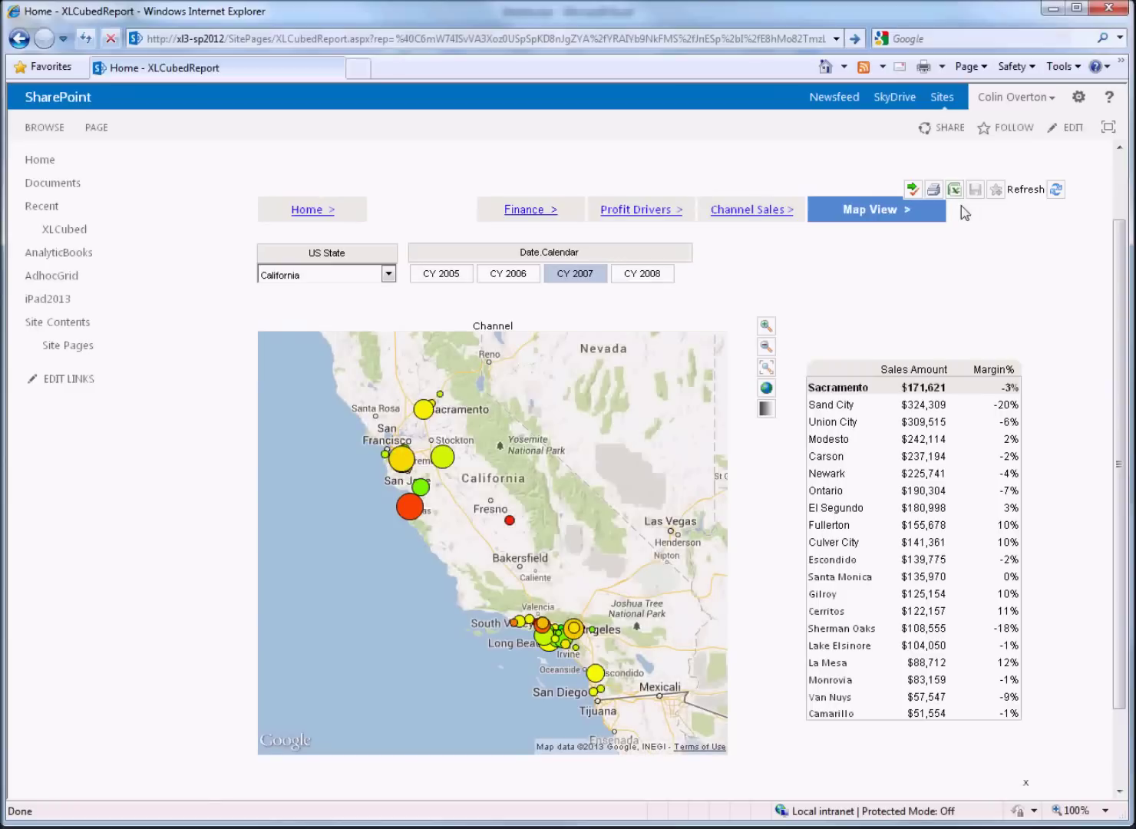
Filter the Map View to New York, going from CY 2008 back to CY 2007, then return to Site Pages
{"action": "left_click", "coordinate": [644, 276]}
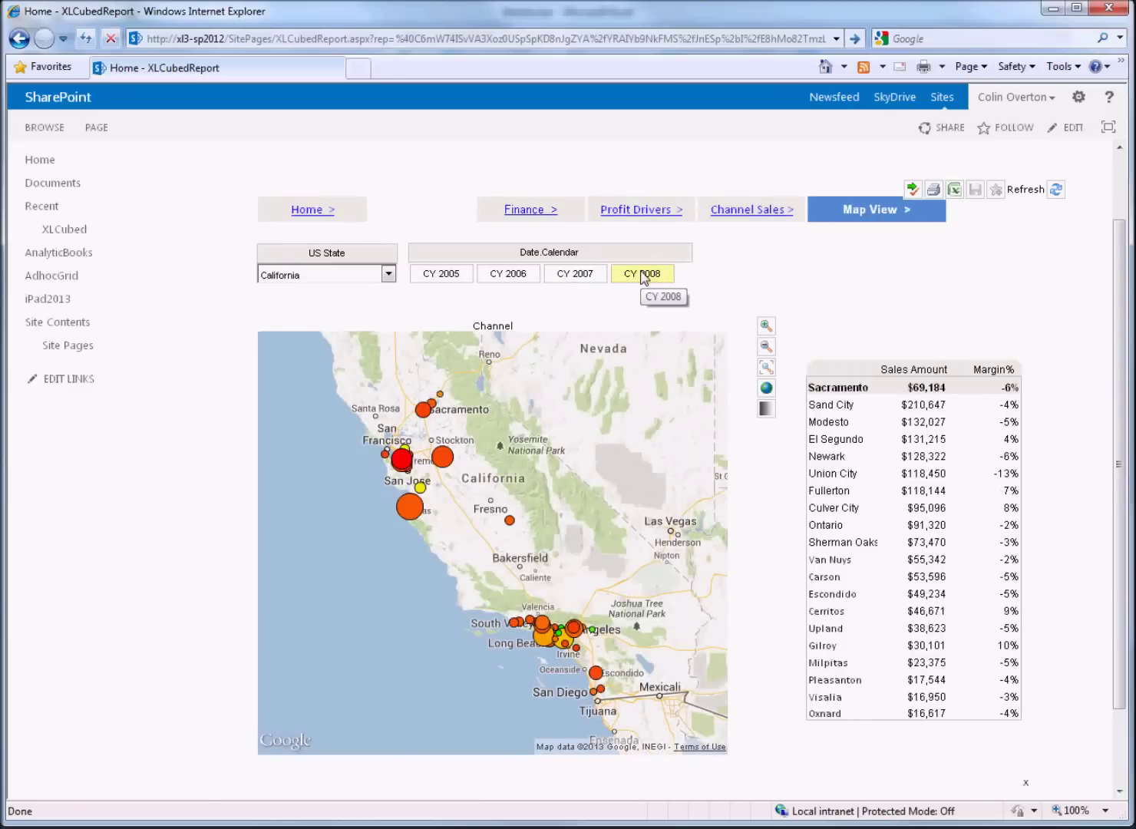
{"action": "left_click", "coordinate": [380, 275]}
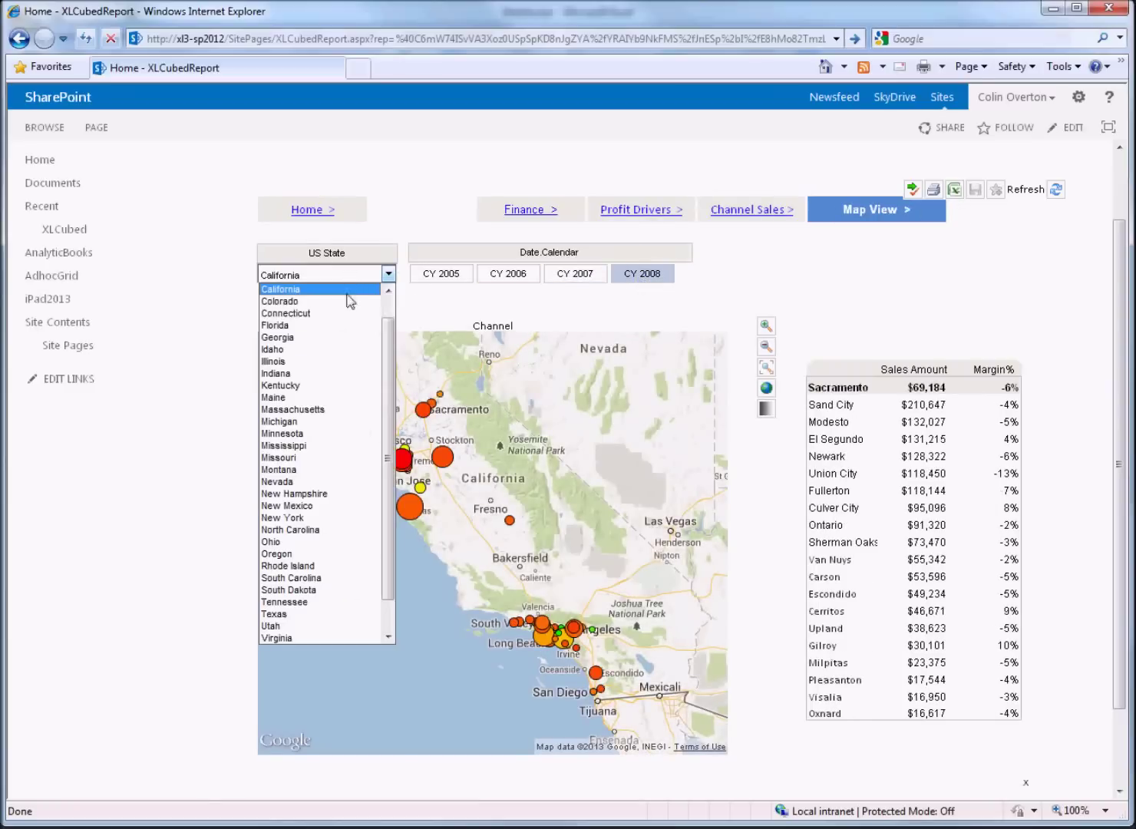
{"action": "left_click", "coordinate": [331, 520]}
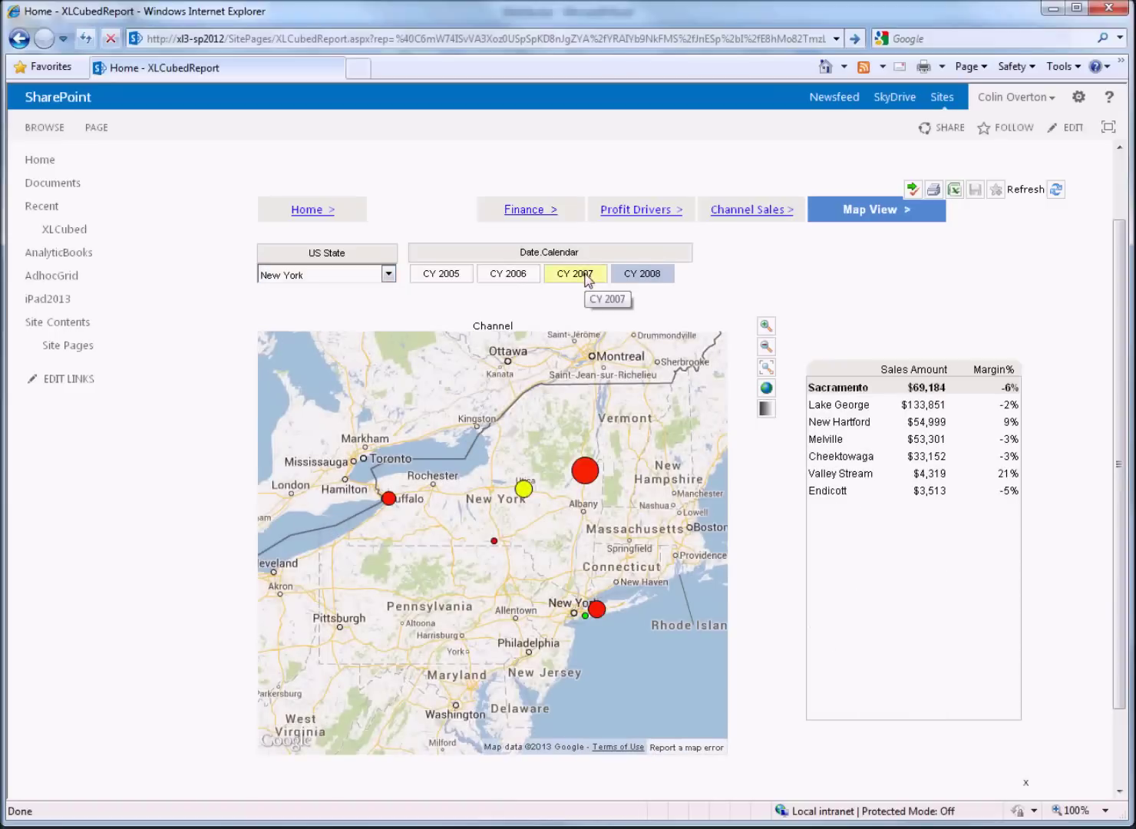
{"action": "left_click", "coordinate": [586, 276]}
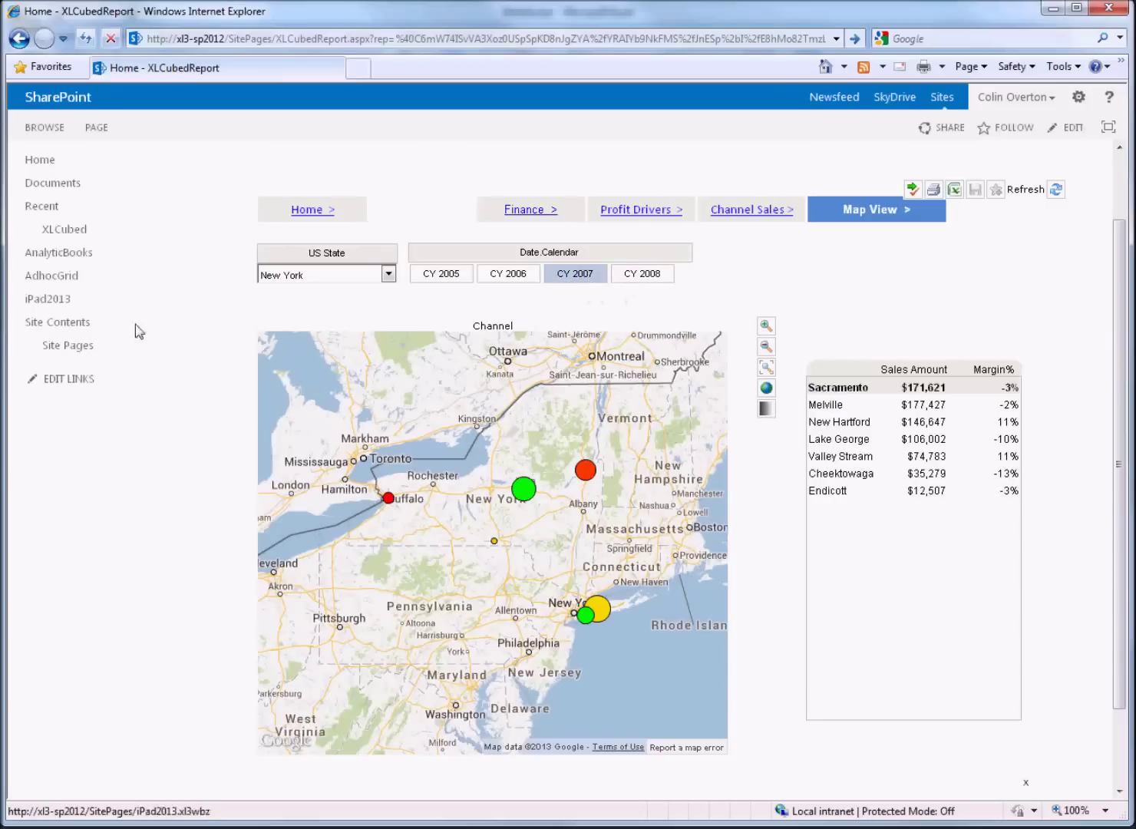
{"action": "left_click", "coordinate": [88, 351]}
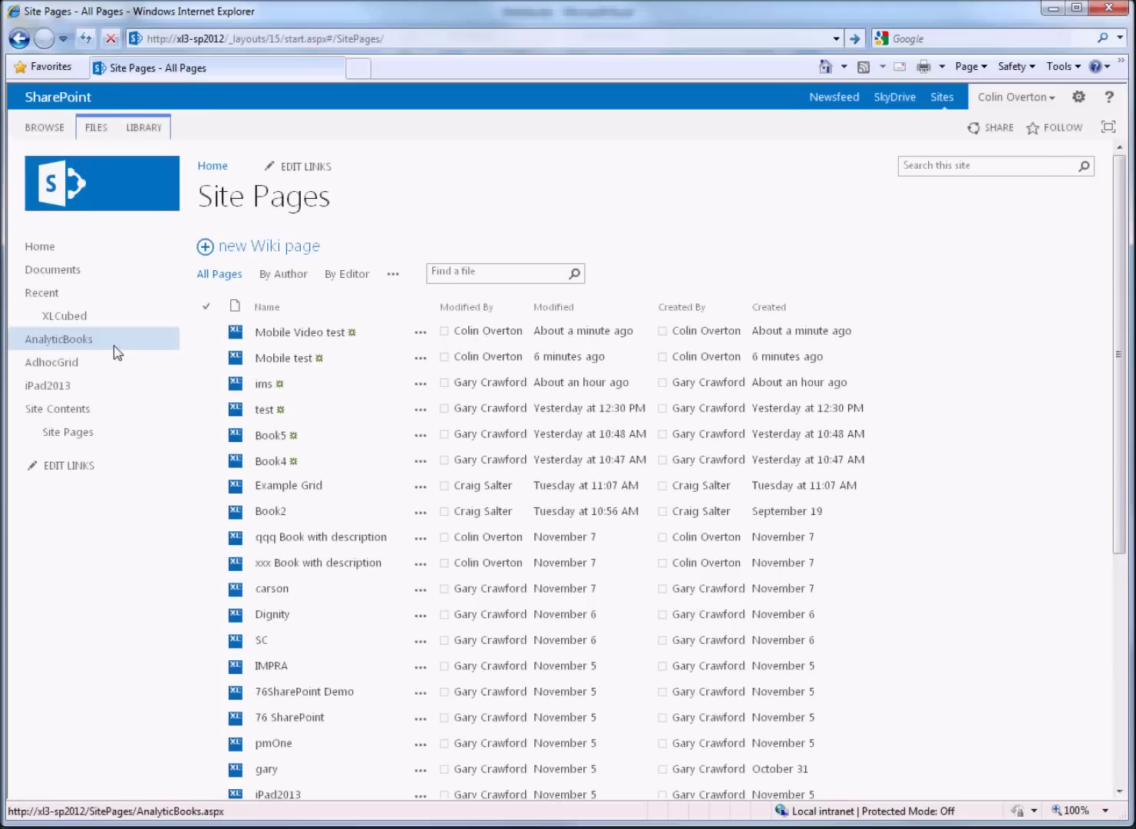
In Example Grid, expand Components and keep only the Australia, Canada and France columns
{"action": "left_click", "coordinate": [289, 488]}
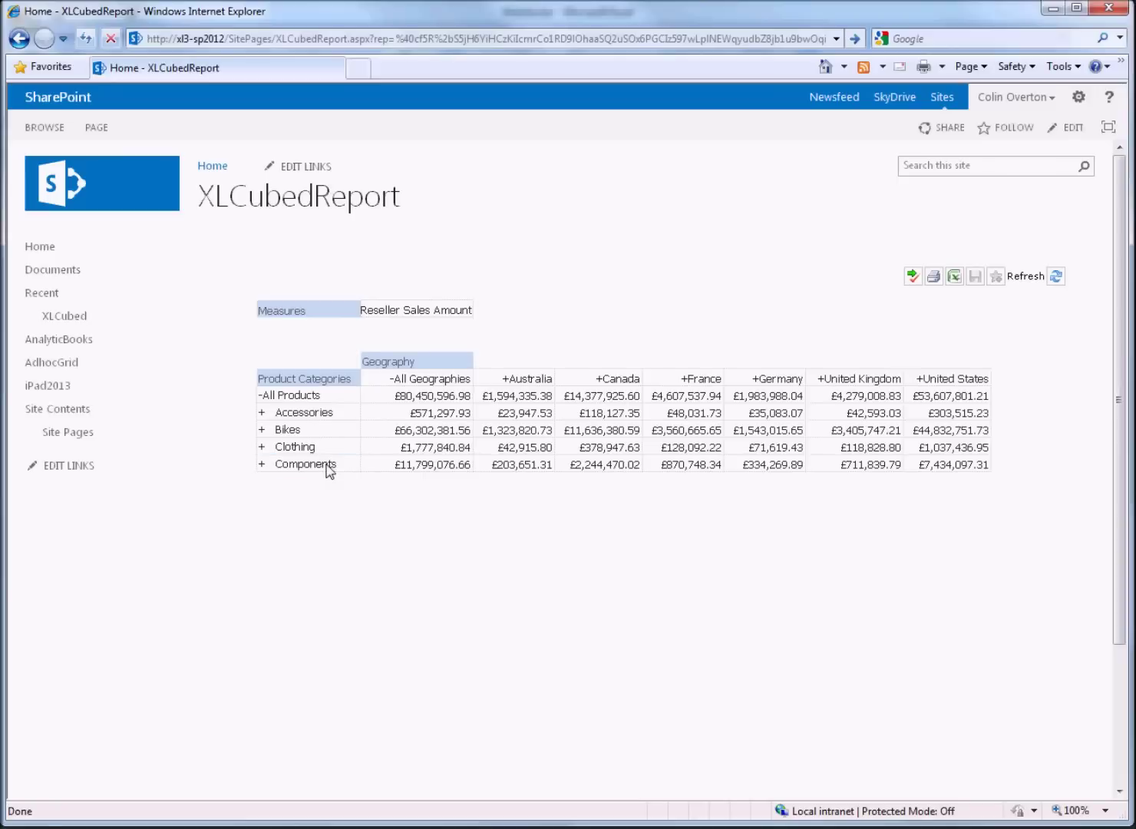
{"action": "left_click", "coordinate": [327, 465]}
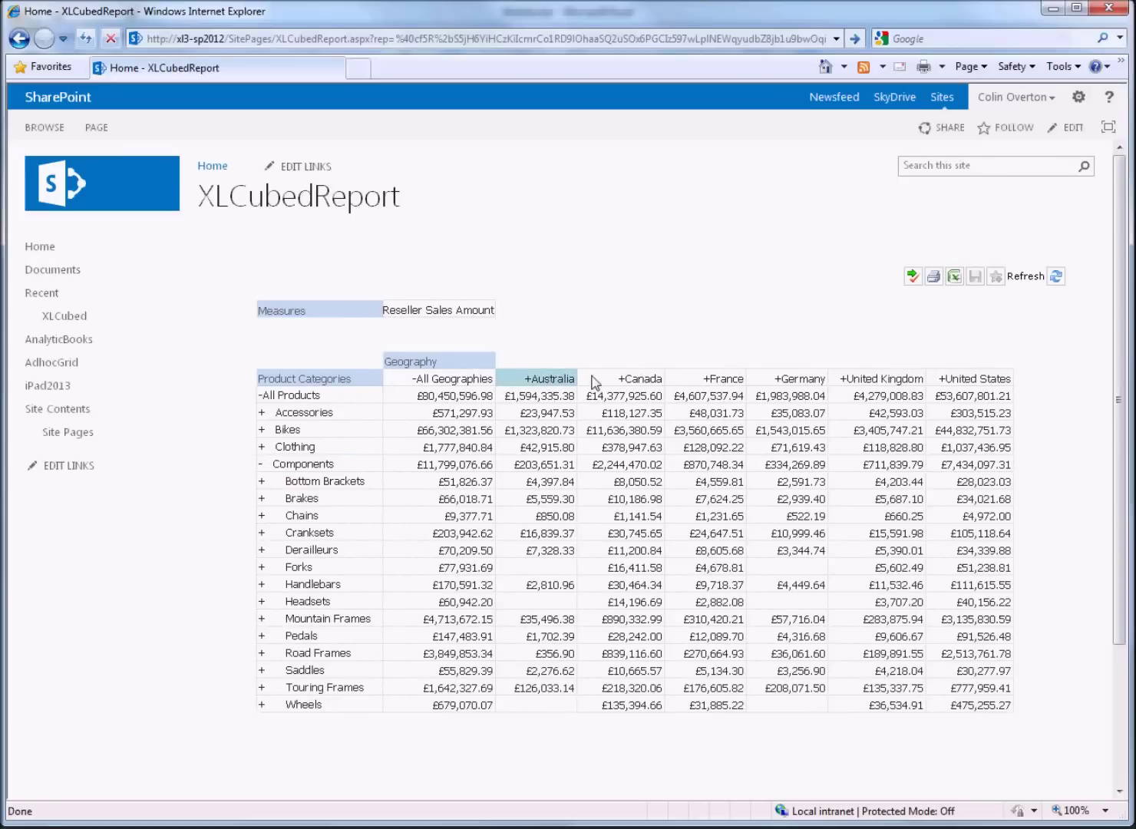
{"action": "left_click_drag", "start_coordinate": [595, 381], "coordinate": [685, 381]}
{"action": "right_click", "coordinate": [685, 381]}
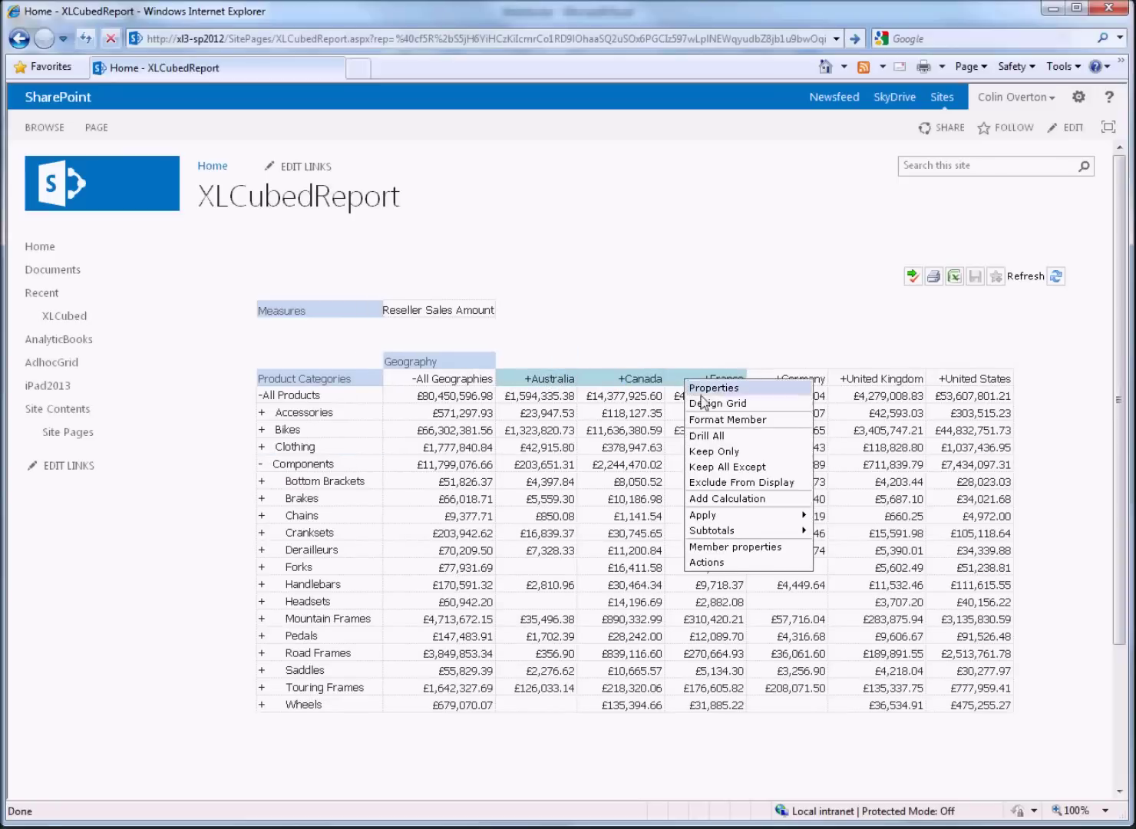
{"action": "left_click", "coordinate": [729, 453]}
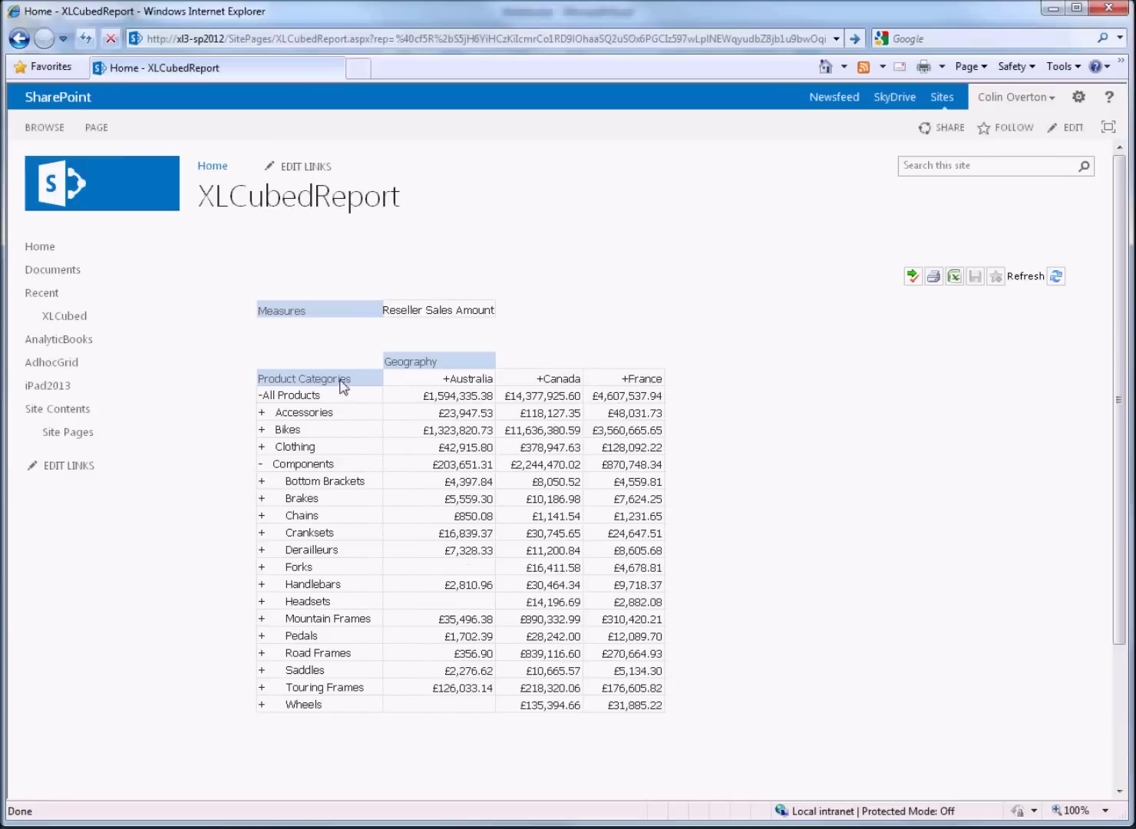
Change the grid's measure to Reseller Order Count, then go back to Site Pages
{"action": "left_click", "coordinate": [329, 312]}
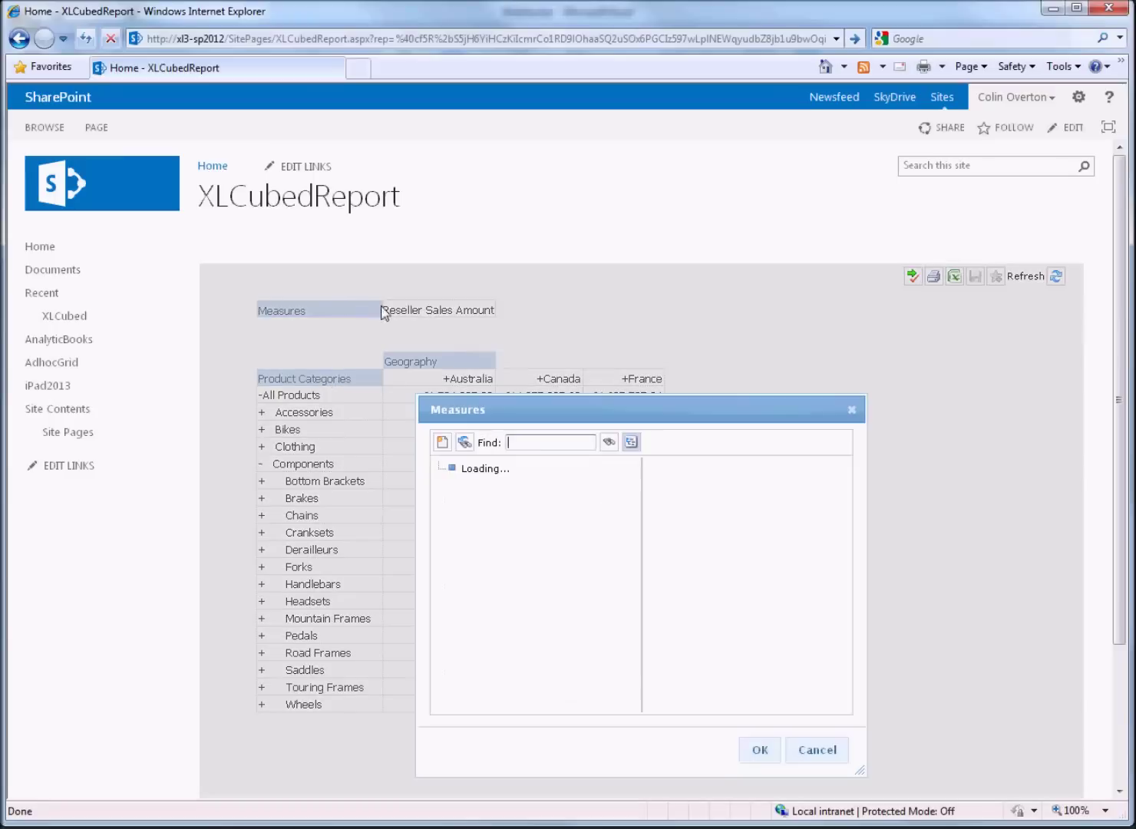
{"action": "left_click", "coordinate": [439, 484]}
{"action": "left_click_drag", "start_coordinate": [513, 510], "coordinate": [703, 533]}
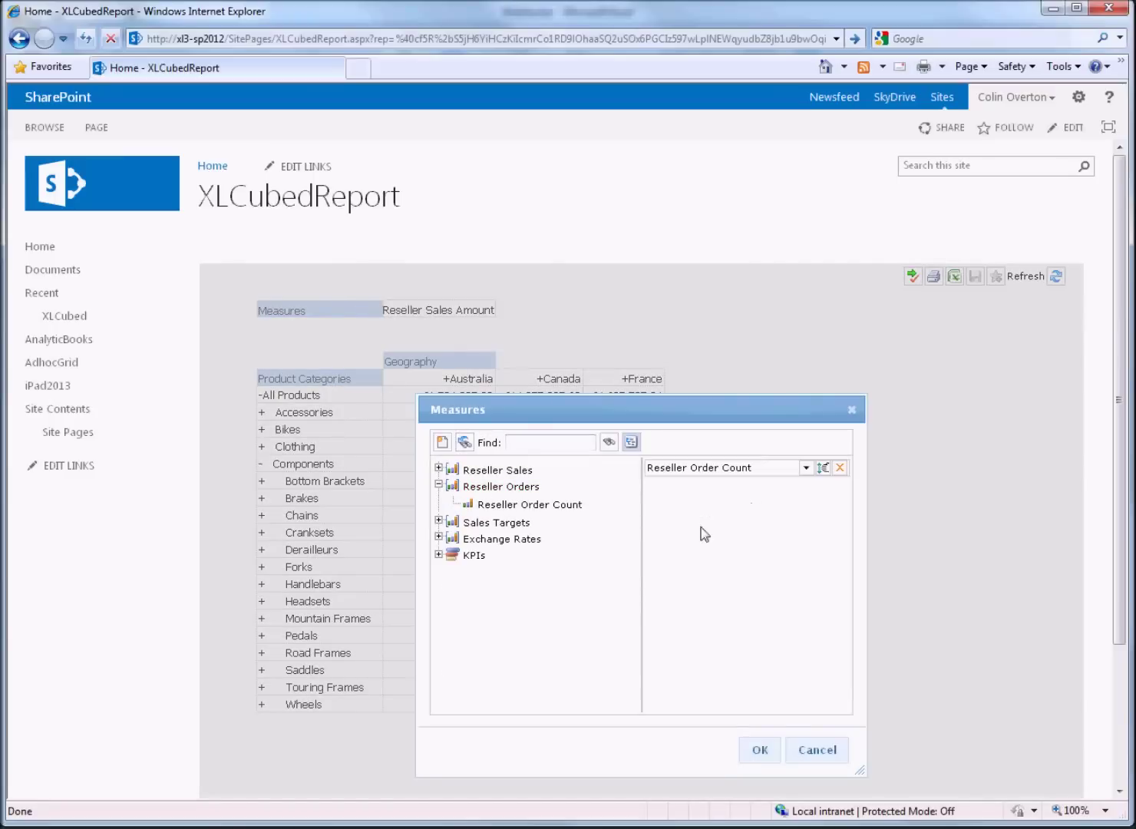
{"action": "left_click", "coordinate": [759, 750]}
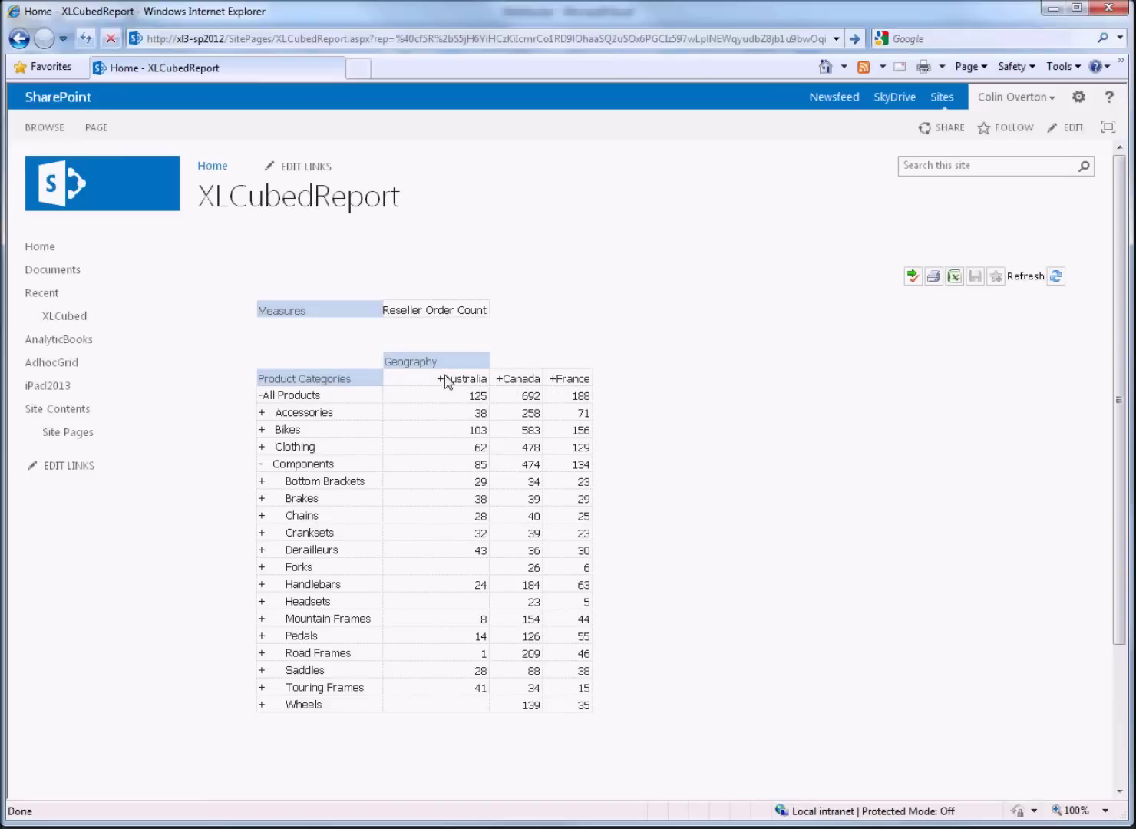
{"action": "left_click", "coordinate": [90, 433]}
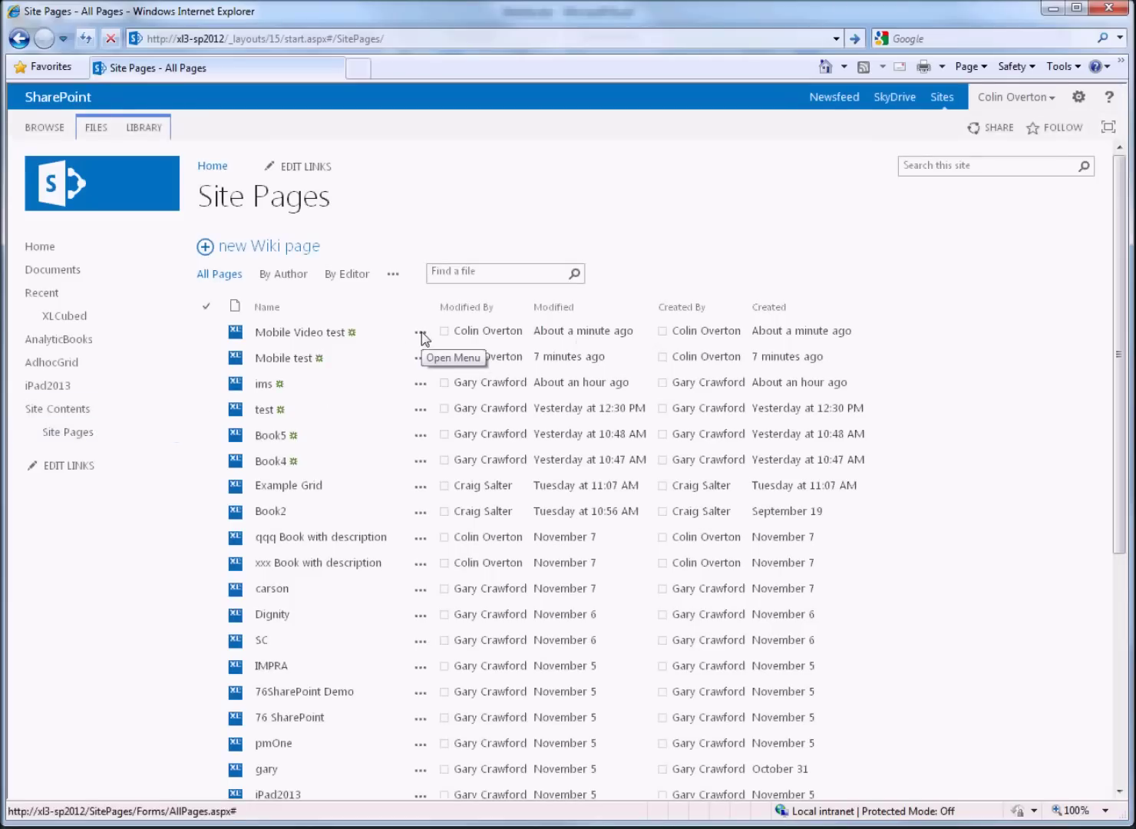
Check Mobile Video test's version history (one 115.6 KB version 1.0), then close the dialog and details card
{"action": "left_click", "coordinate": [433, 271]}
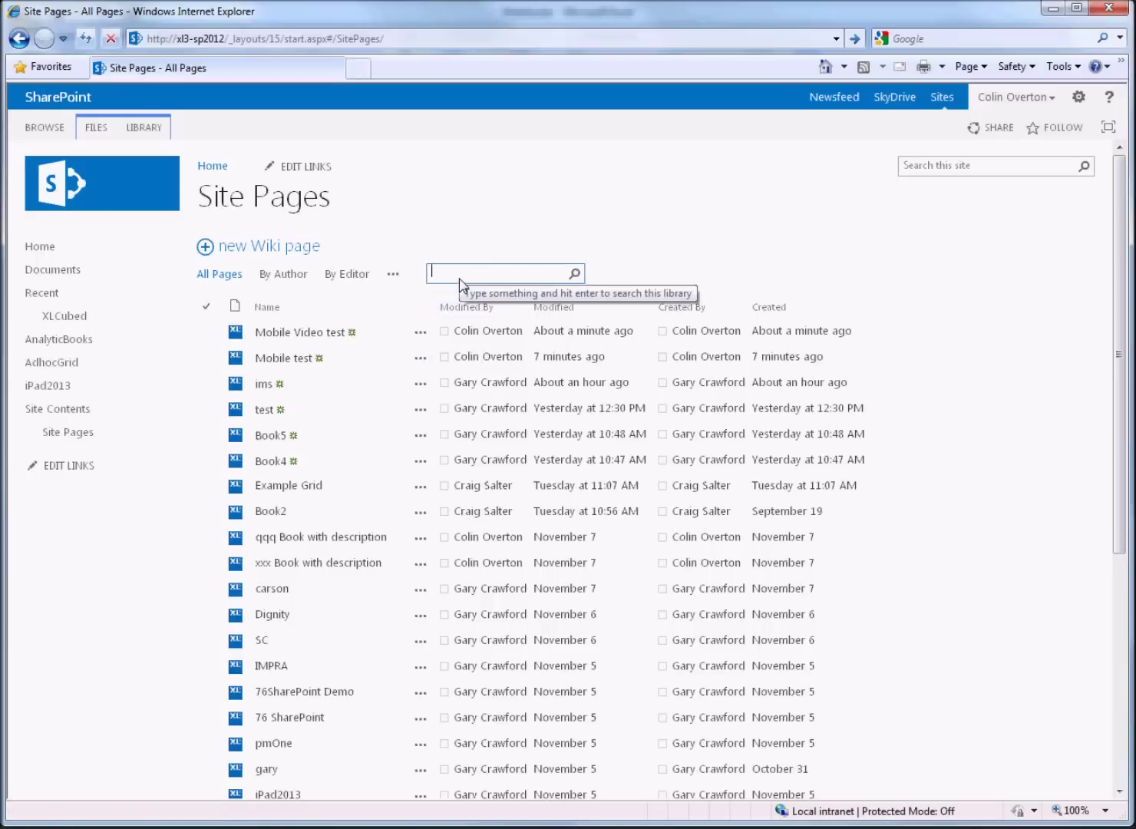
{"action": "left_click", "coordinate": [421, 335]}
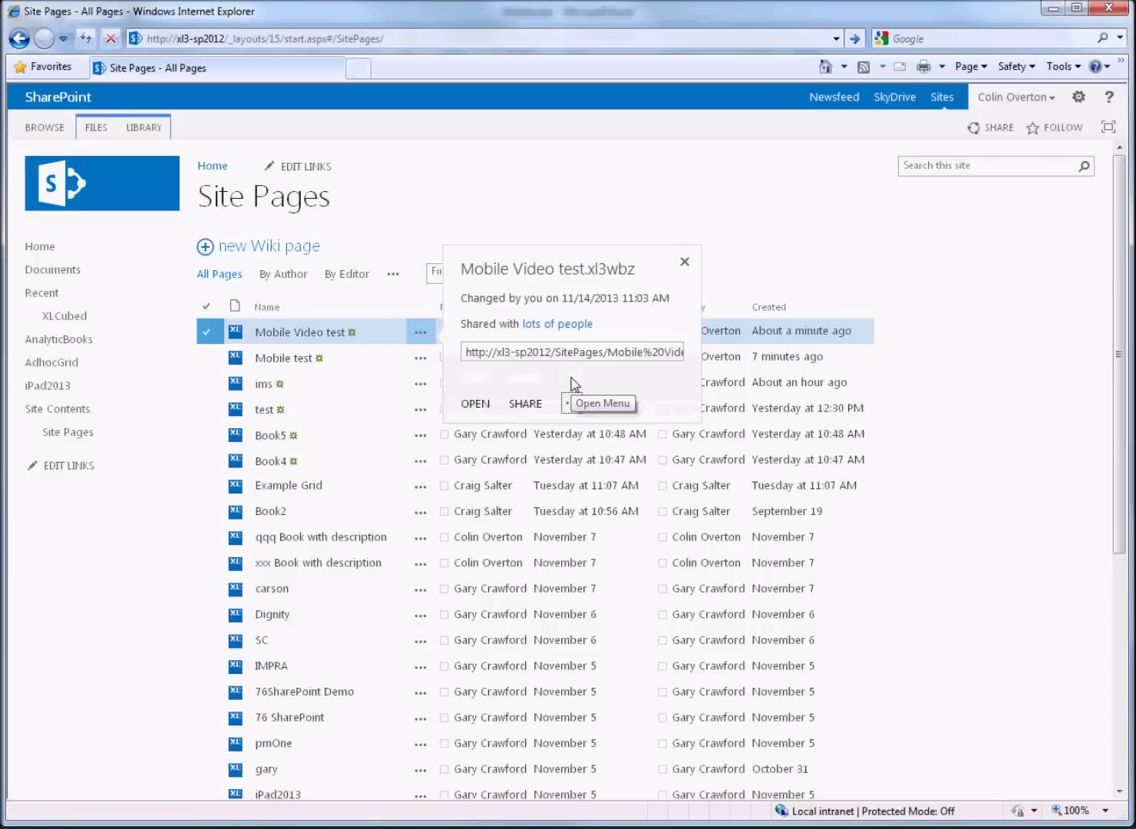
{"action": "left_click", "coordinate": [572, 405]}
{"action": "left_click", "coordinate": [624, 551]}
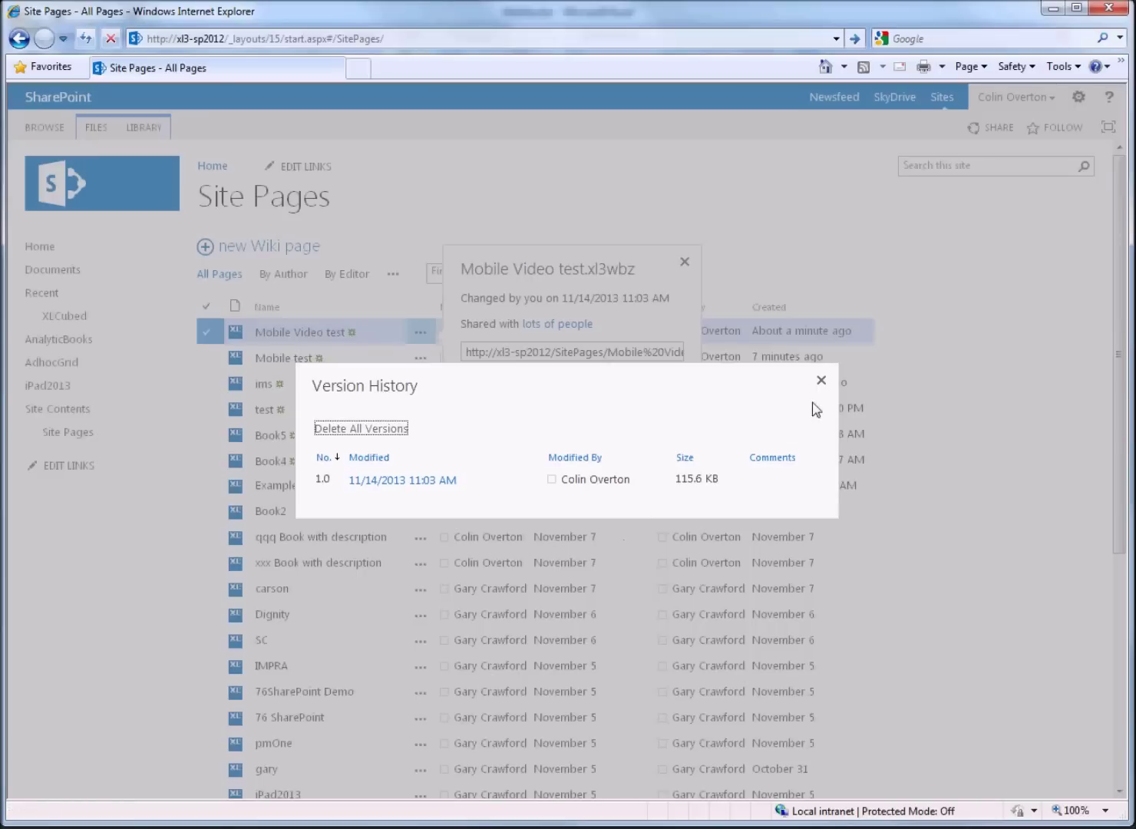
{"action": "left_click", "coordinate": [821, 380]}
{"action": "left_click", "coordinate": [684, 265]}
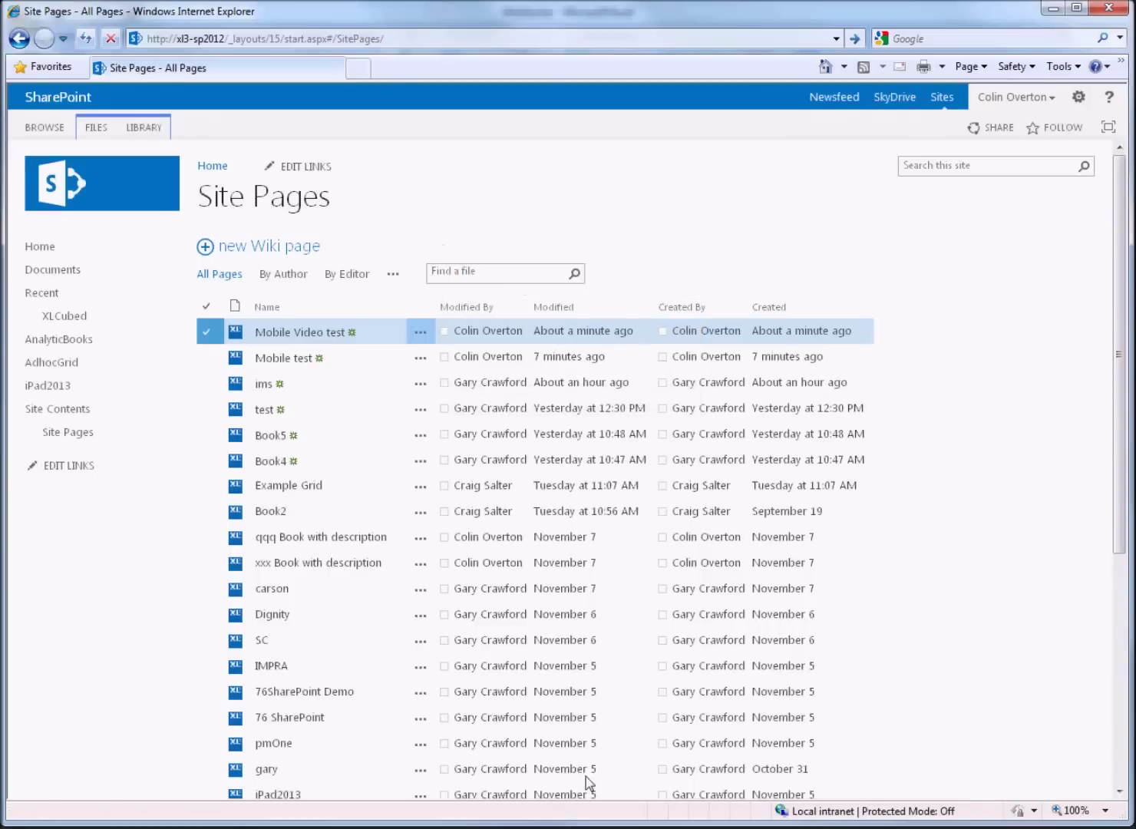